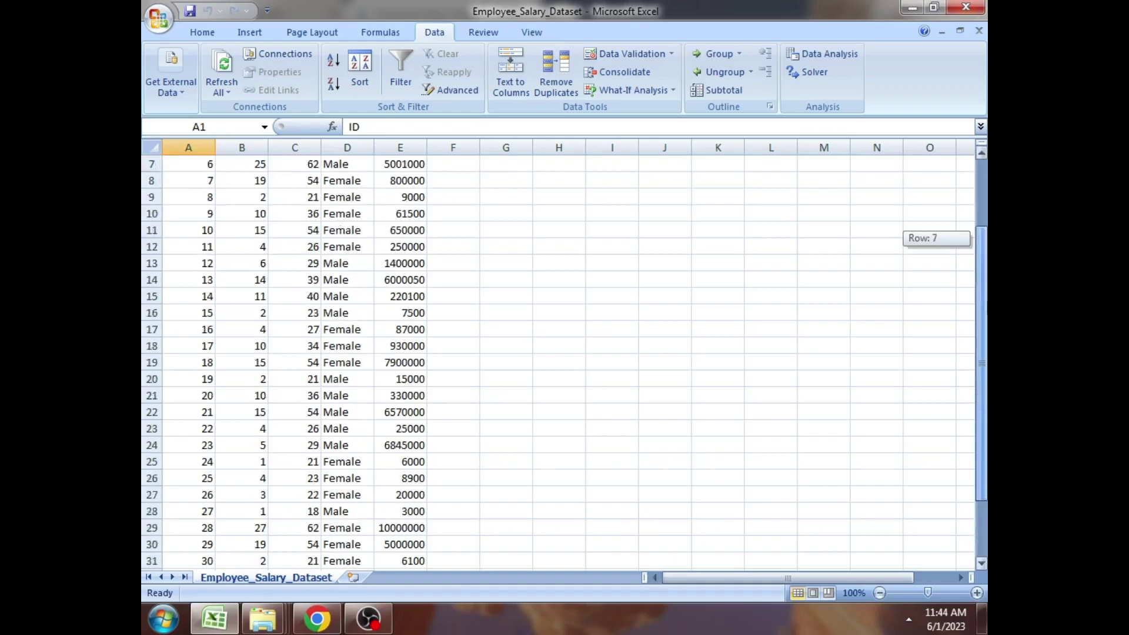
# Try to run Remove Duplicates on the entire employee salary dataset, from the ID header through the last salary record.
pyautogui.moveTo(976, 365); pyautogui.dragTo(976, 294)
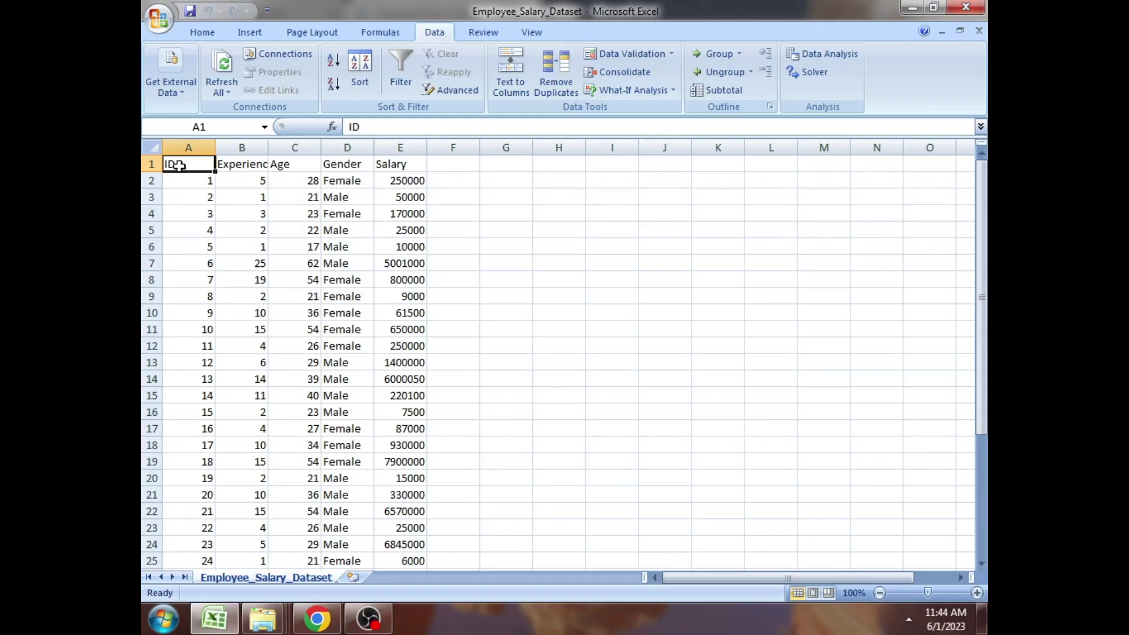
pyautogui.hotkey('ctrl', 'shift', 'End')
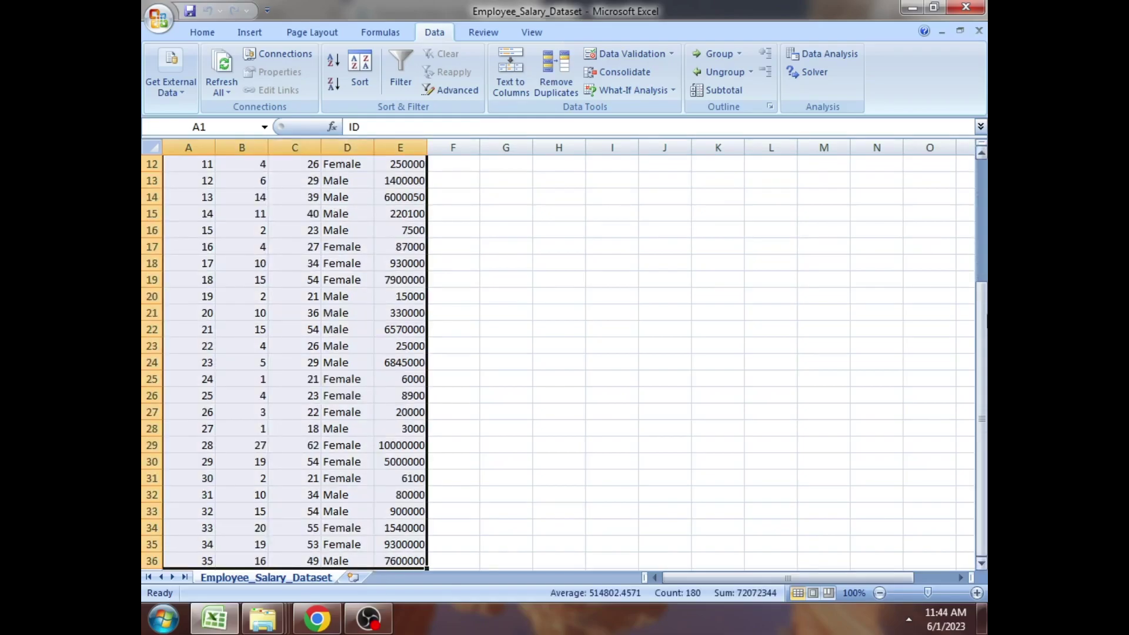
pyautogui.moveTo(985, 330); pyautogui.dragTo(914, 169)
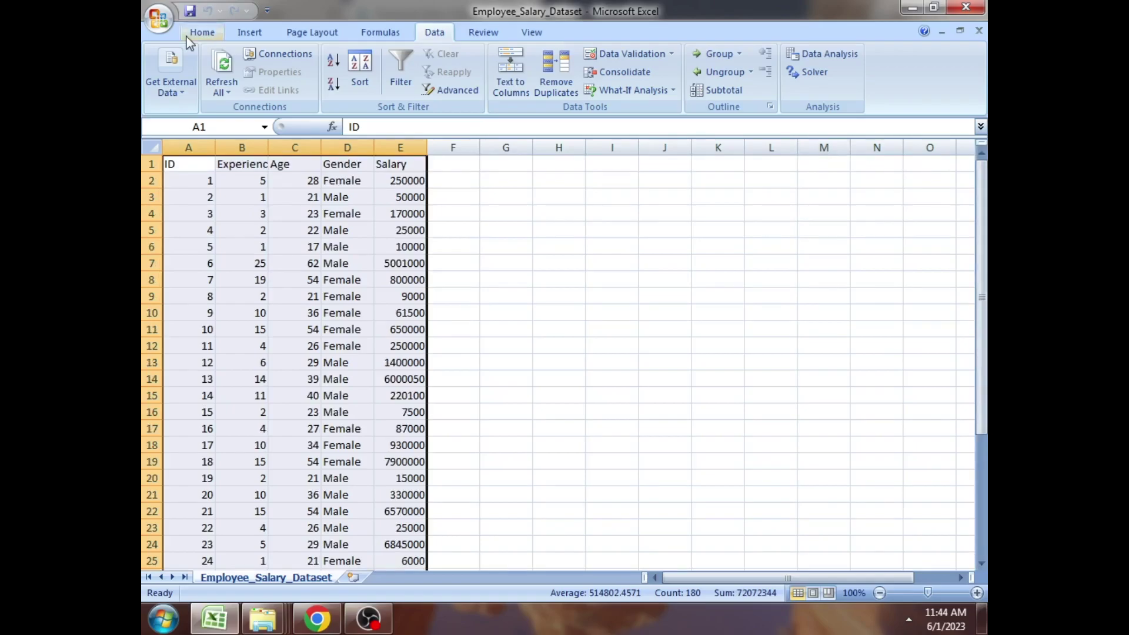
pyautogui.click(312, 32)
pyautogui.click(380, 32)
pyautogui.click(435, 34)
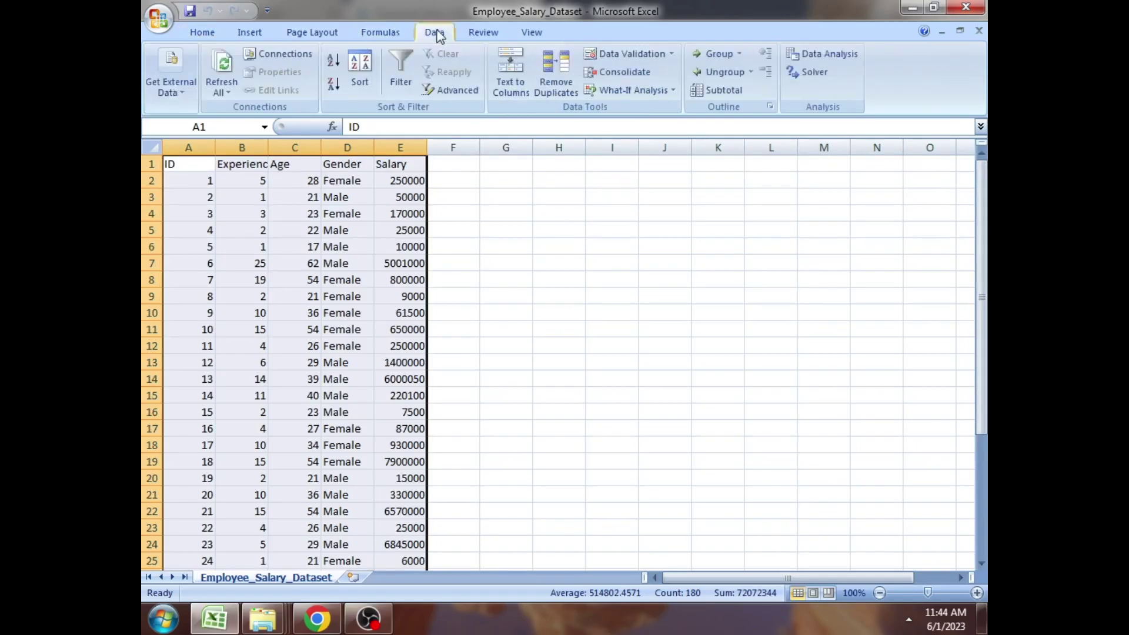
pyautogui.click(556, 75)
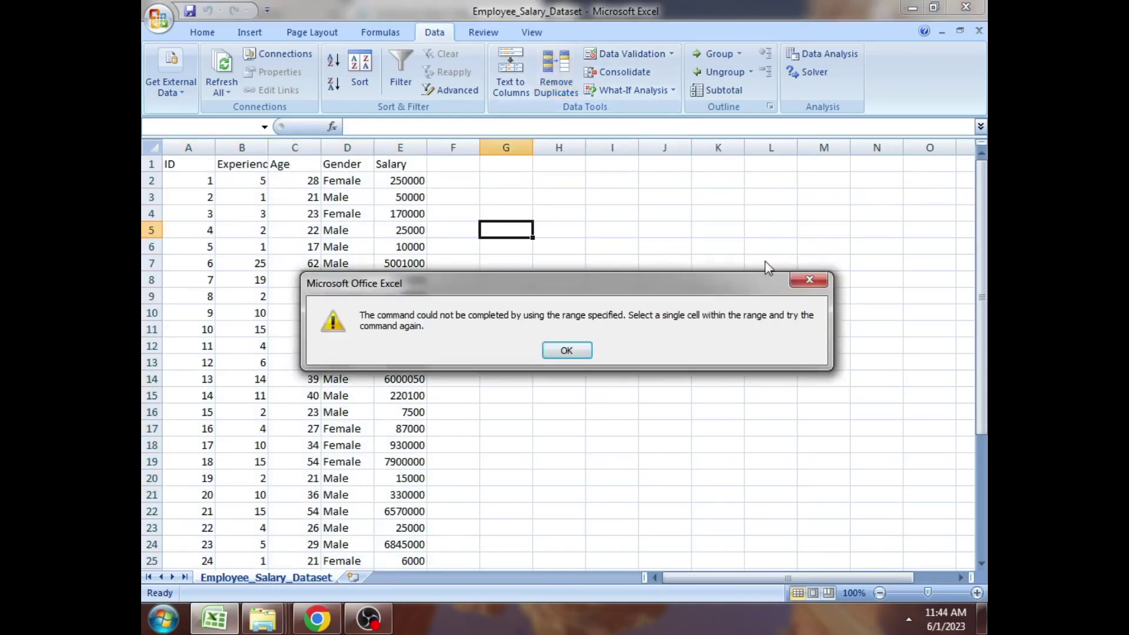
pyautogui.click(809, 280)
# Run Remove Duplicates on the whole dataset with headers, comparing ID, Experience_Years, Age, Gender and Salary.
pyautogui.click(283, 216)
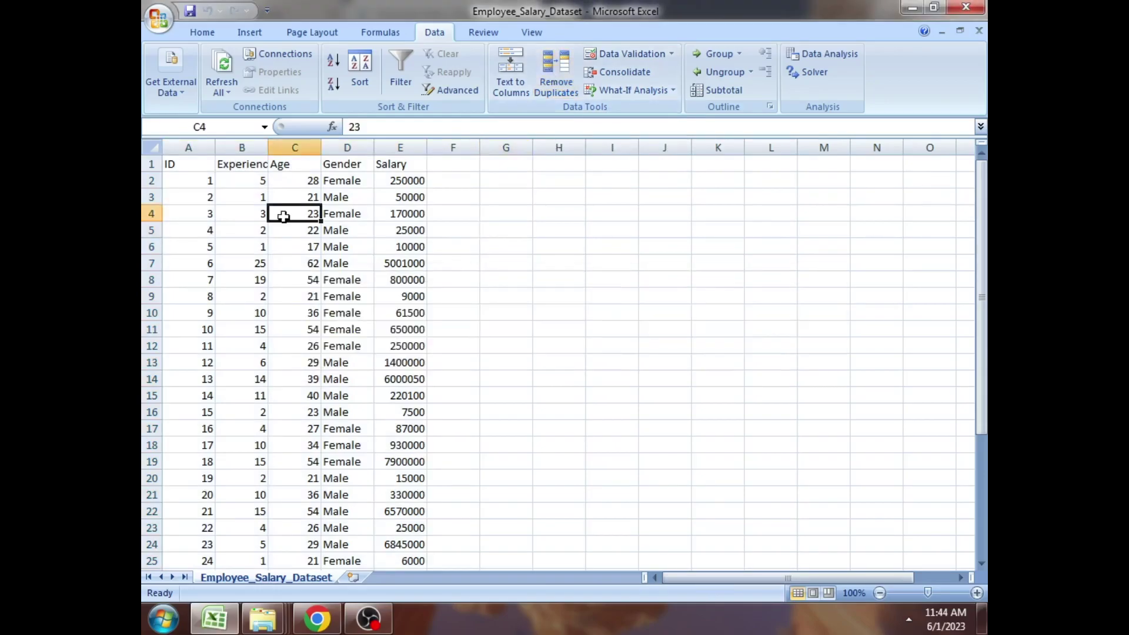
pyautogui.hotkey('ctrl', 'a')
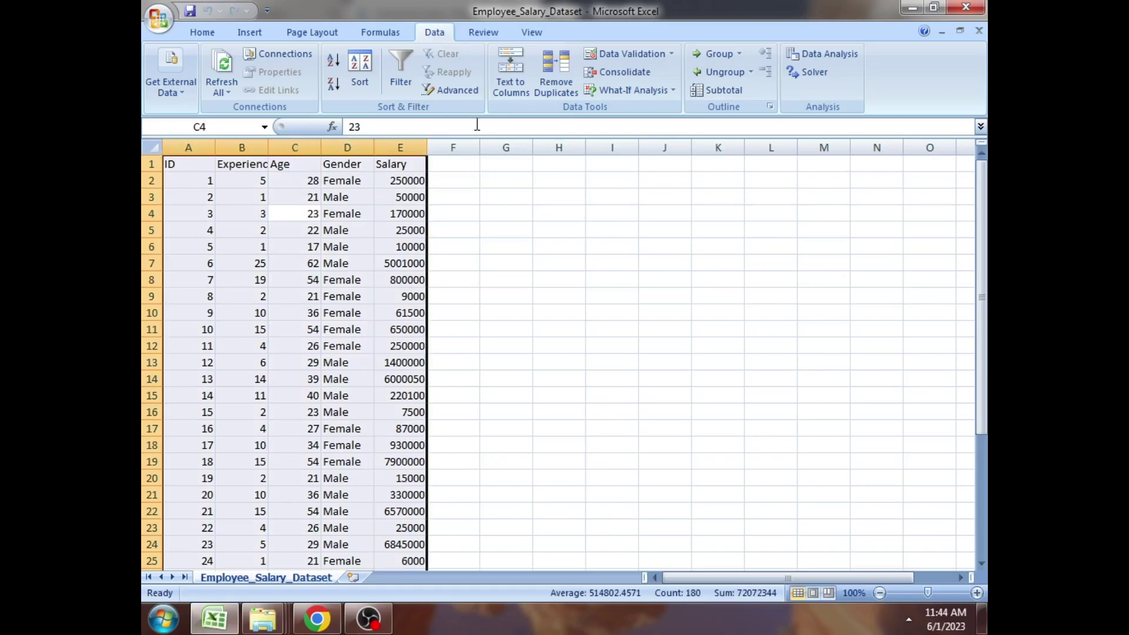
pyautogui.click(450, 372)
pyautogui.click(450, 387)
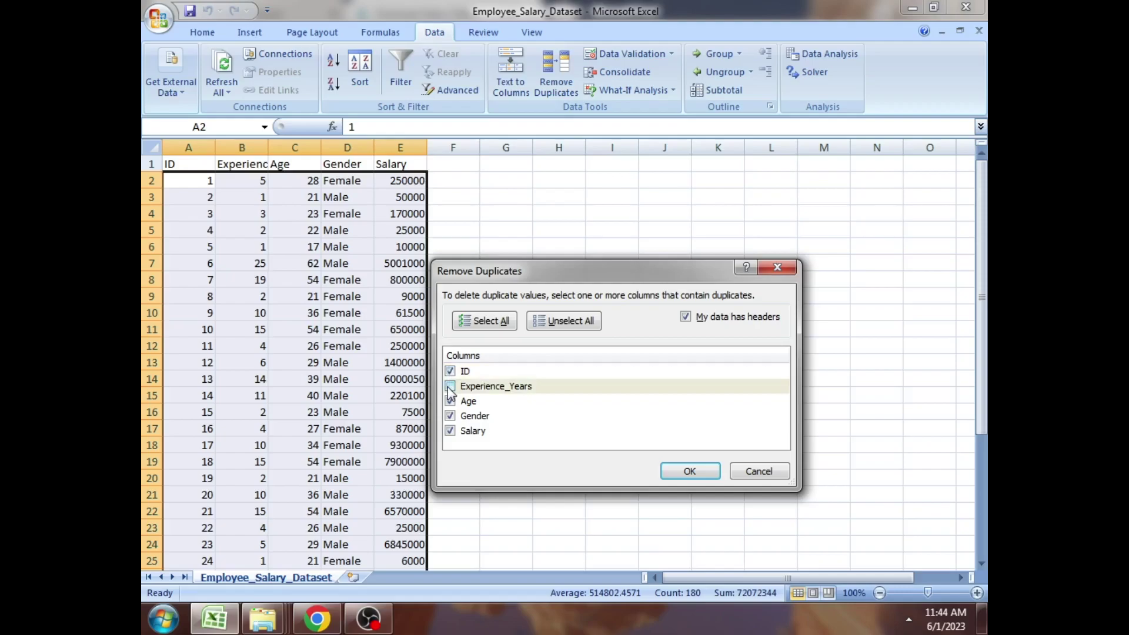
pyautogui.click(450, 387)
pyautogui.click(689, 471)
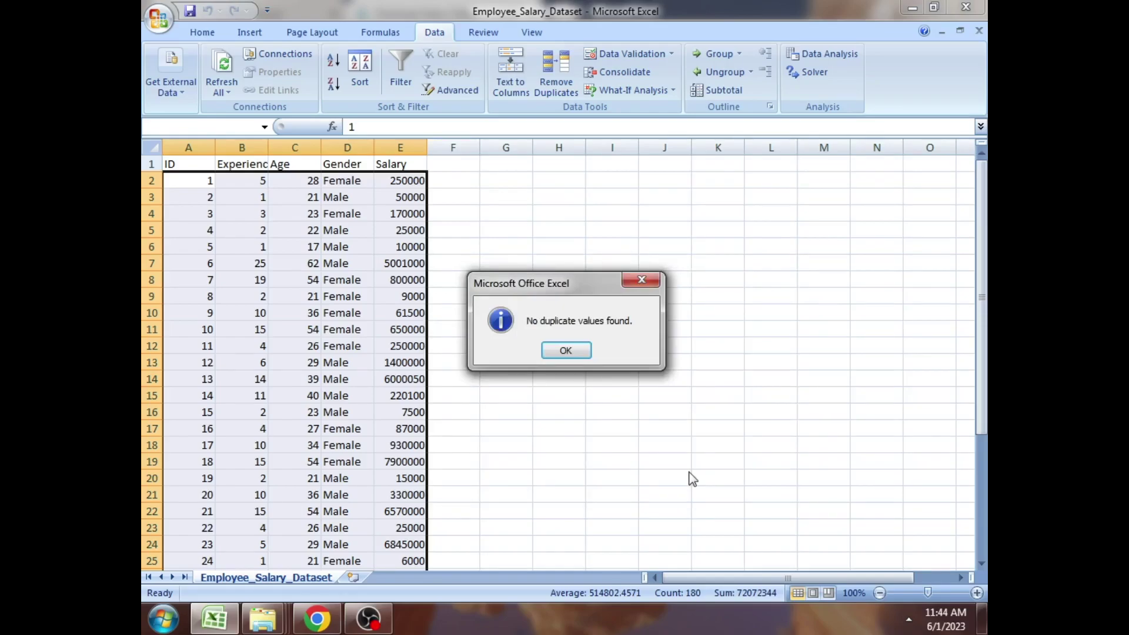
pyautogui.press('Return')
# Copy the last employee record in A36:E36 into row 37 directly below the dataset.
pyautogui.click(506, 412)
pyautogui.moveTo(982, 397); pyautogui.dragTo(980, 625)
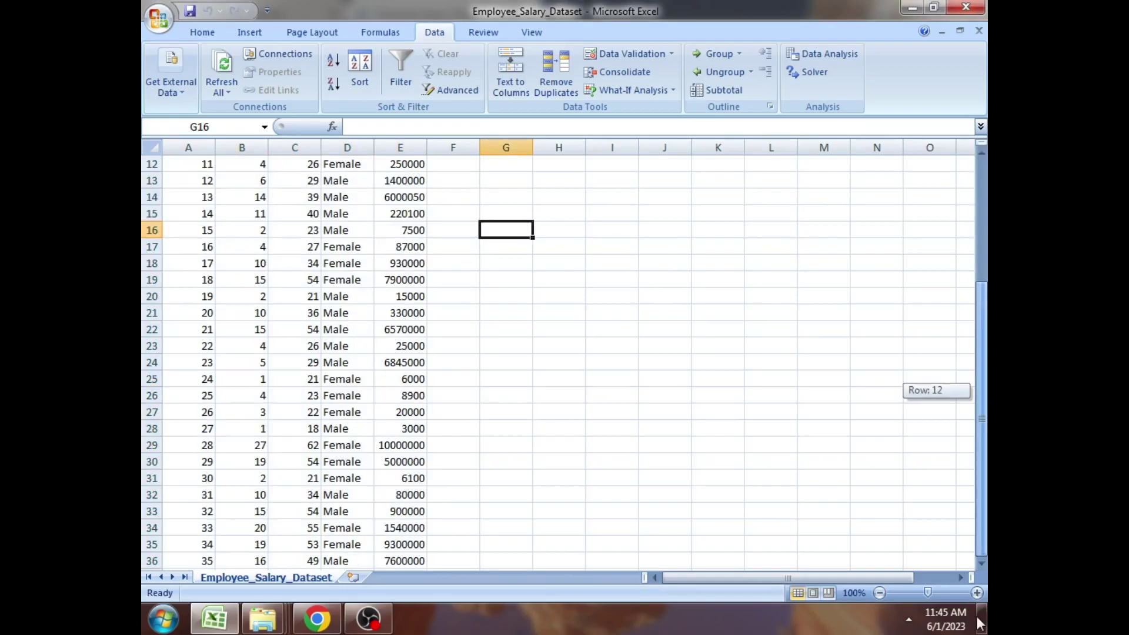
pyautogui.moveTo(980, 624); pyautogui.dragTo(980, 624)
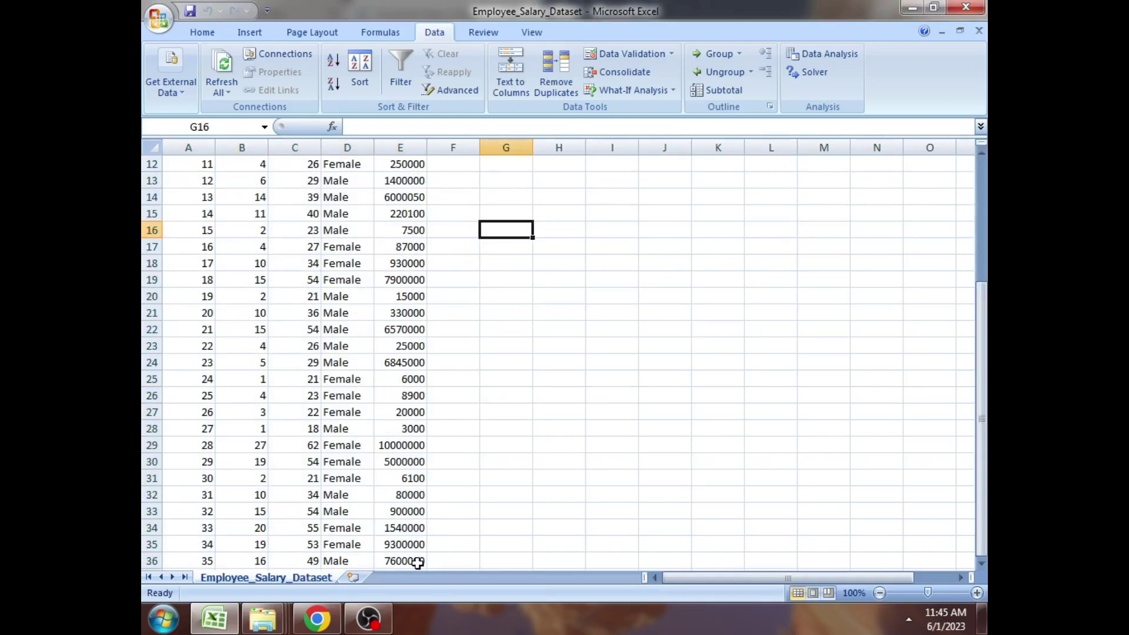
pyautogui.moveTo(418, 563); pyautogui.dragTo(178, 560)
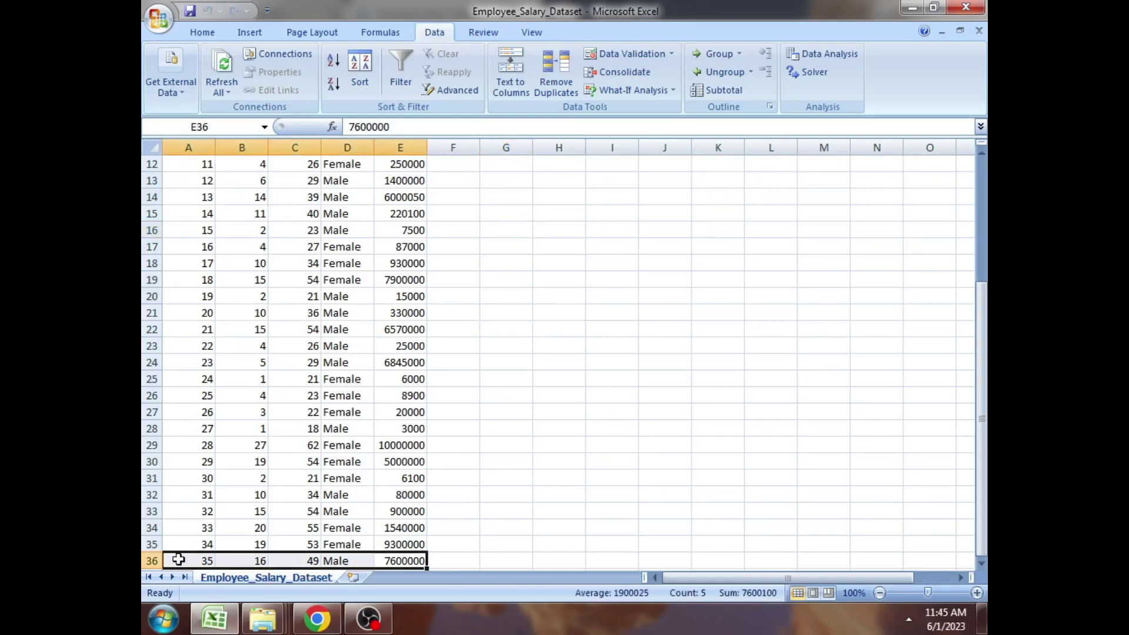
pyautogui.hotkey('ctrl', 'c')
pyautogui.moveTo(449, 557); pyautogui.dragTo(664, 559)
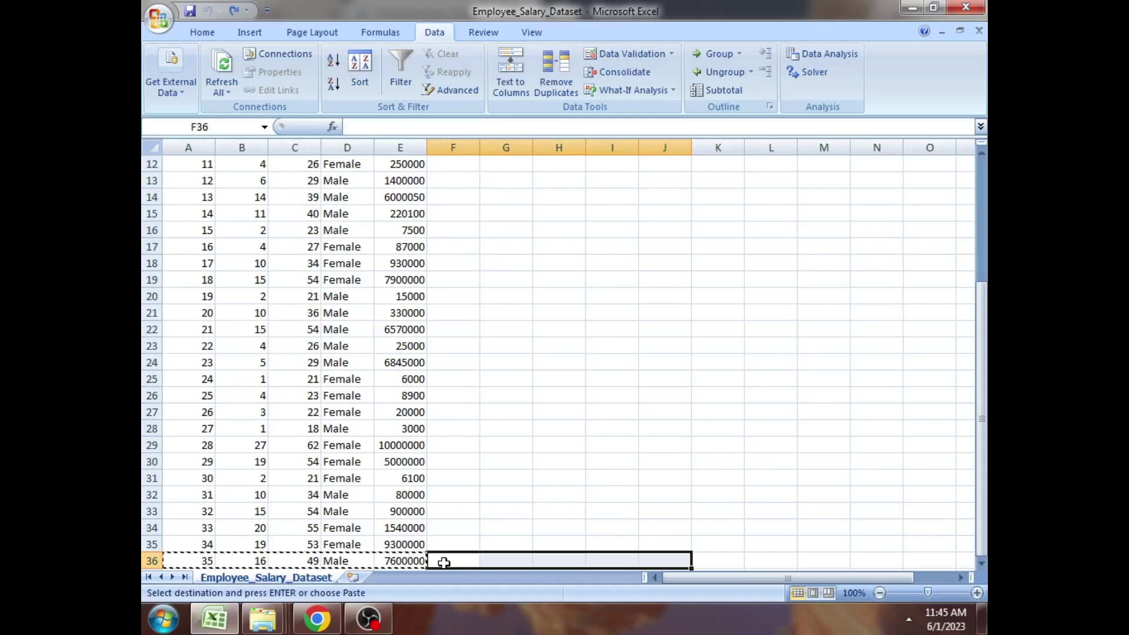
pyautogui.scroll(-1, 443, 563)
pyautogui.click(188, 529)
pyautogui.hotkey('ctrl', 'v')
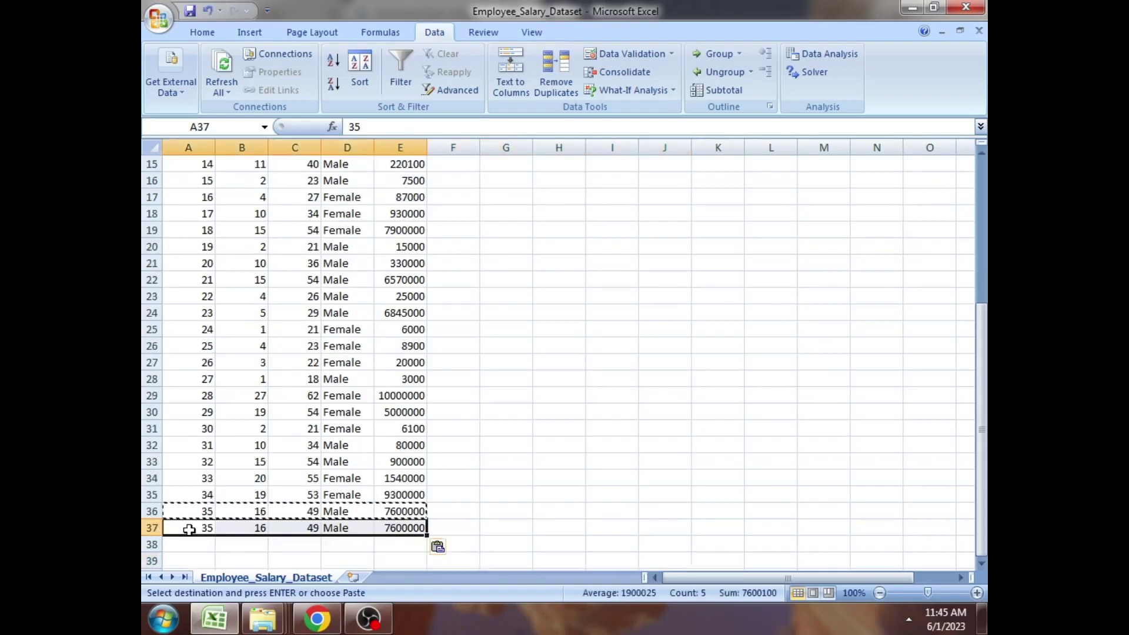
# Remove duplicate records from the extended dataset by comparing all five columns, and check the last rows.
pyautogui.click(276, 213)
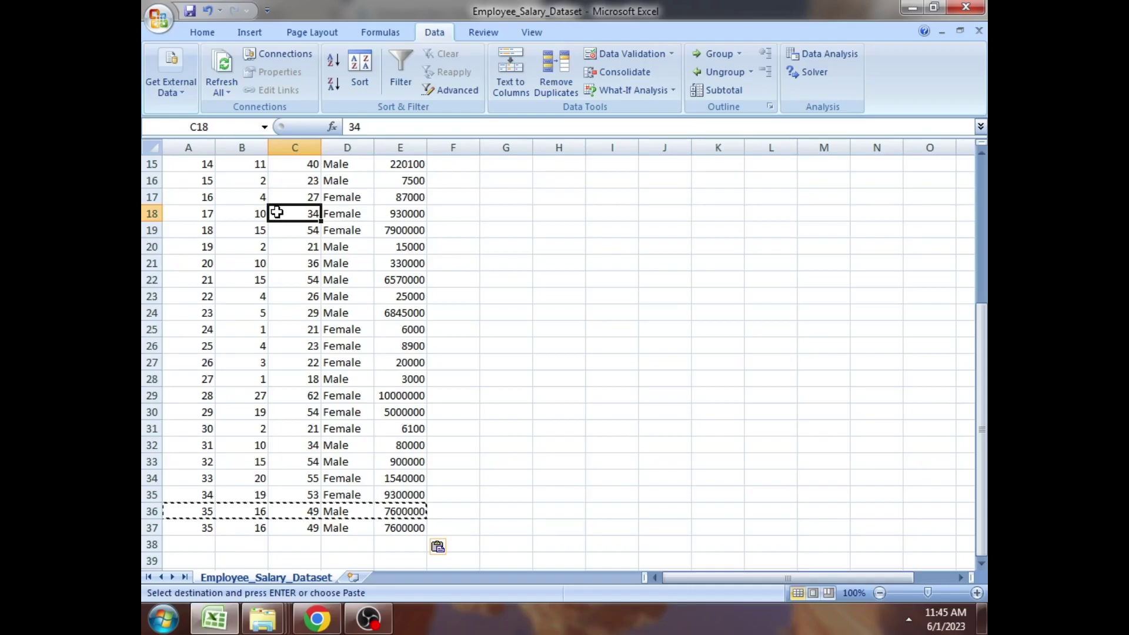
pyautogui.hotkey('alt', 'a')
pyautogui.press('m')
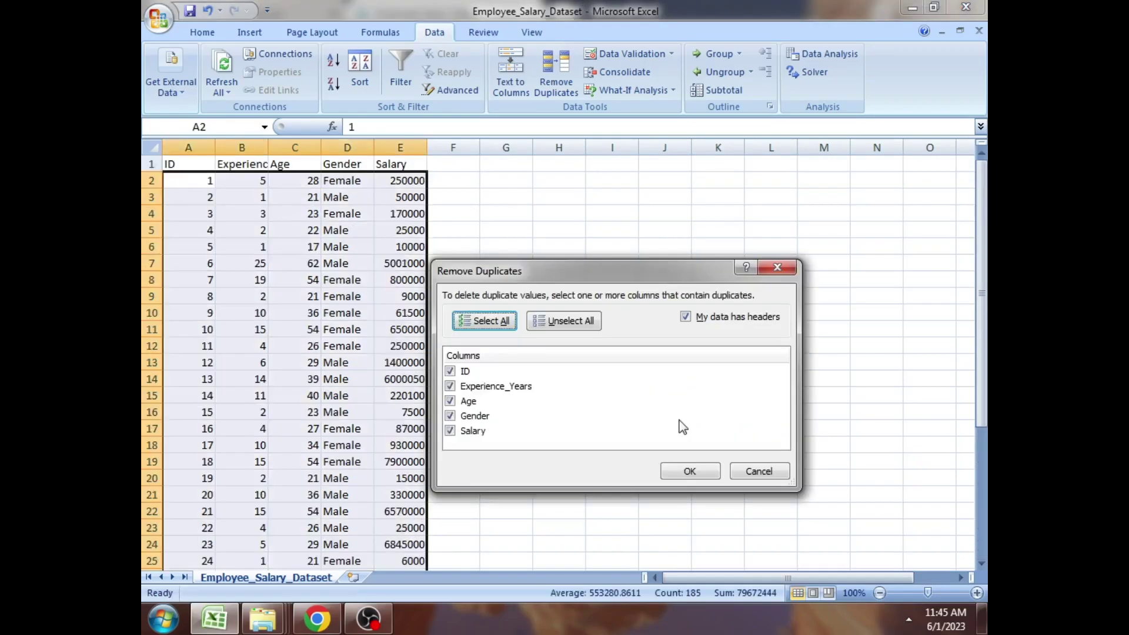
pyautogui.click(690, 471)
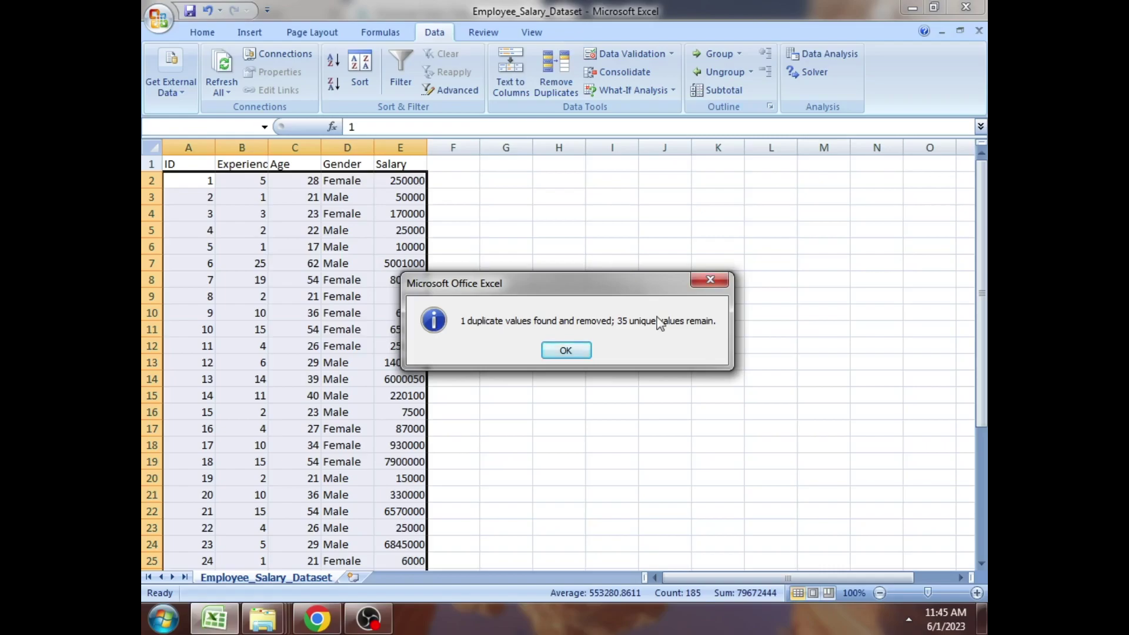
pyautogui.click(571, 351)
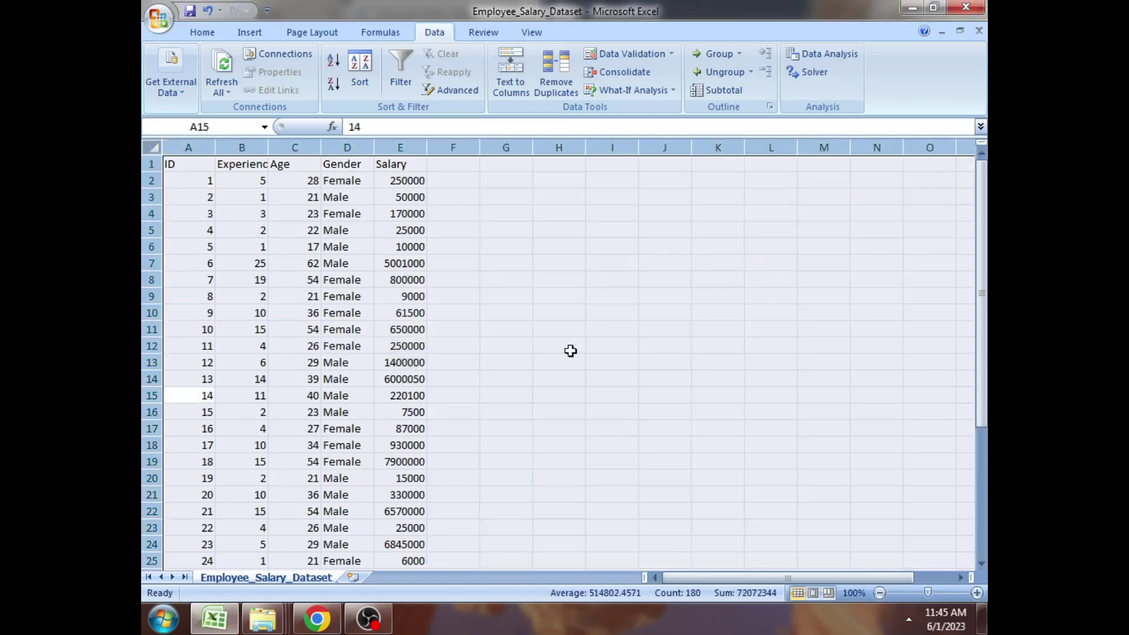
pyautogui.click(506, 428)
pyautogui.moveTo(983, 400); pyautogui.dragTo(986, 532)
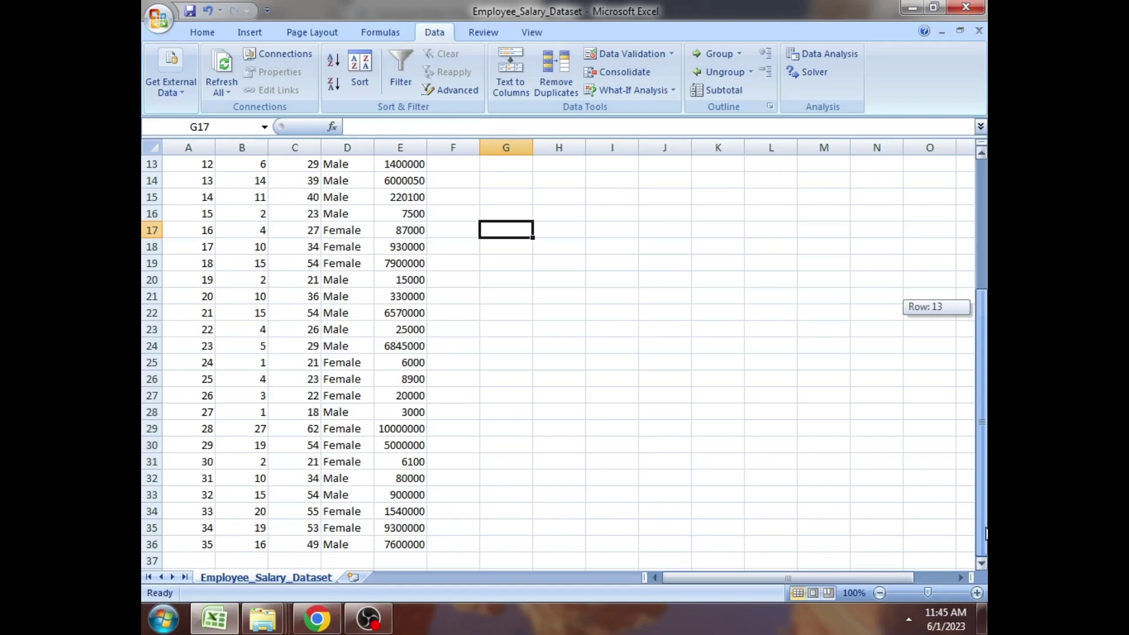
pyautogui.click(444, 276)
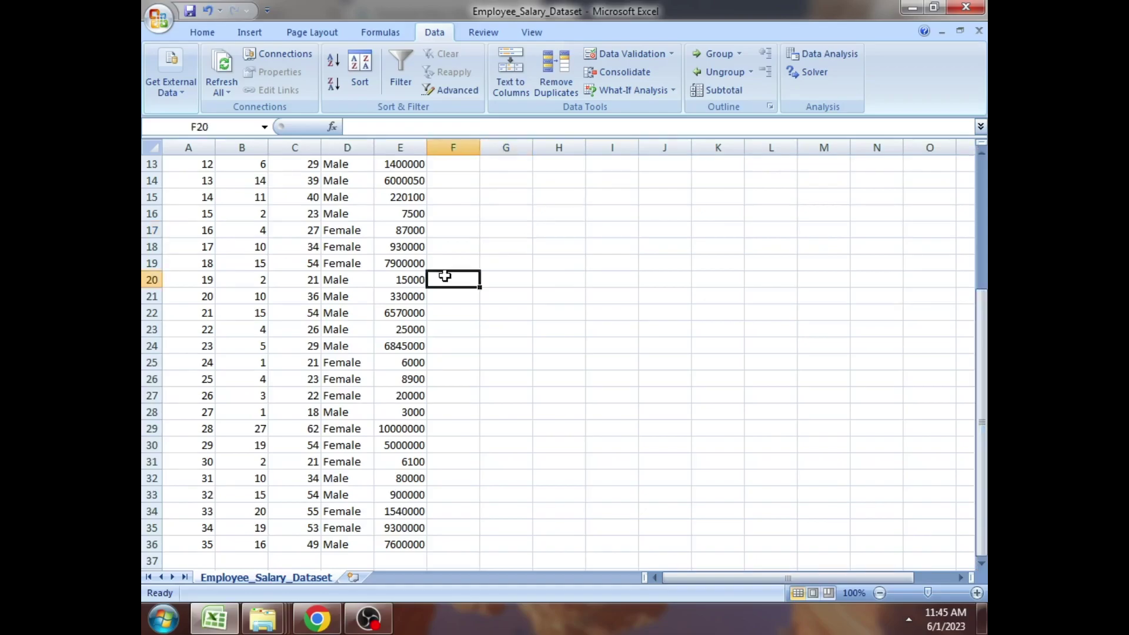
pyautogui.press('Up')
pyautogui.press('Up')
pyautogui.press('Up')
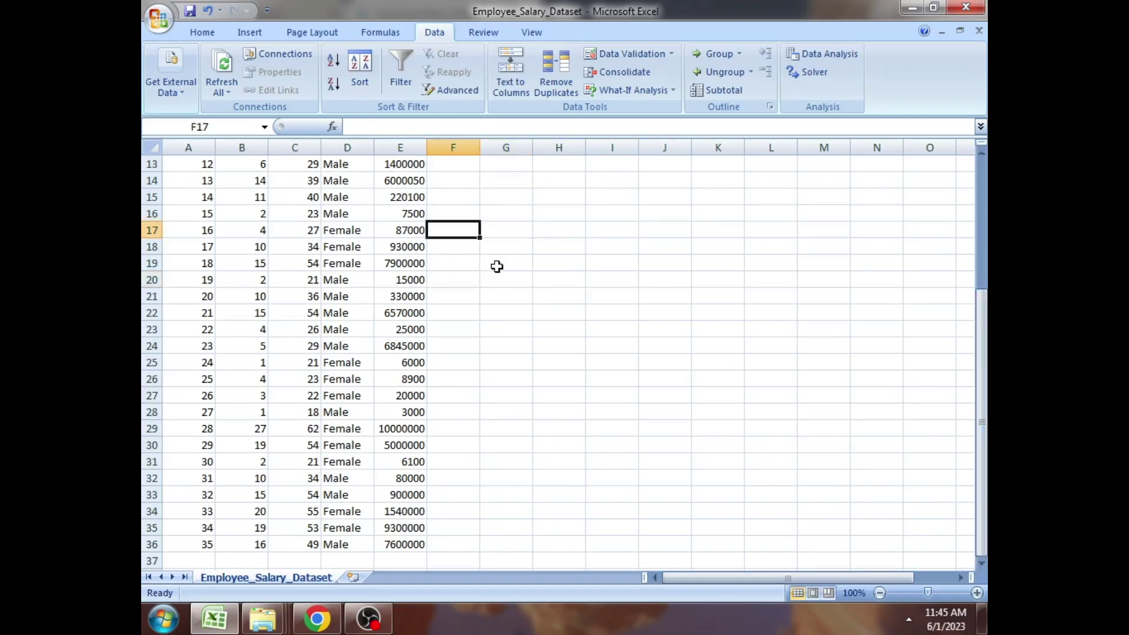
# Enter the heading "2.DETECT AND HANDLE MISSING VALUE" in cell G3 beside the dataset.
pyautogui.doubleClick(558, 263)
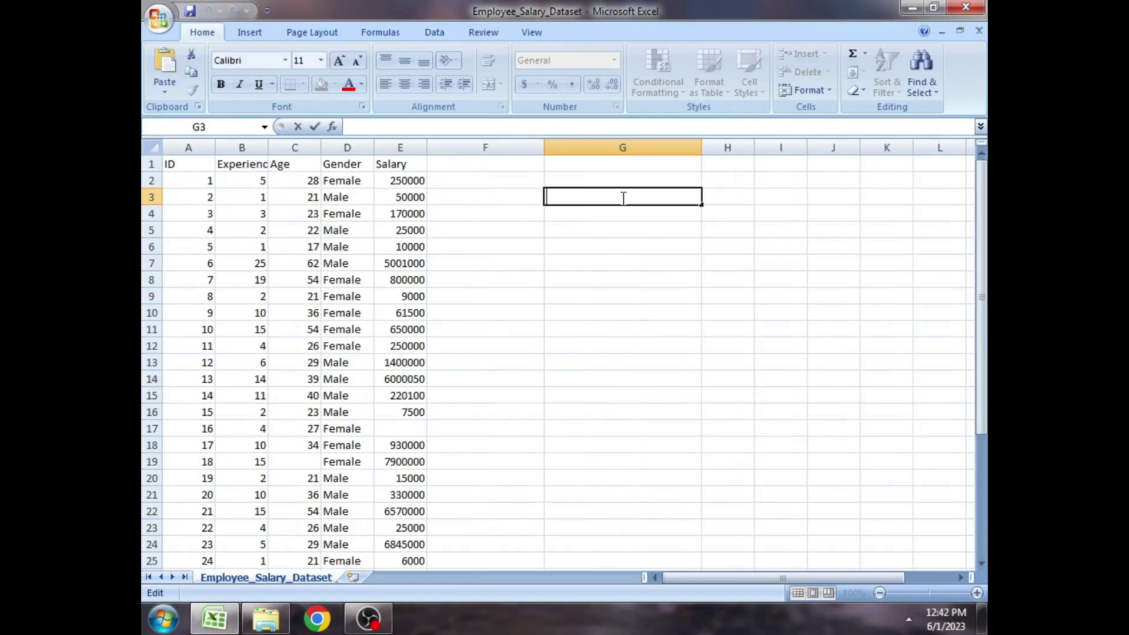
pyautogui.write('2.DETECT AND')
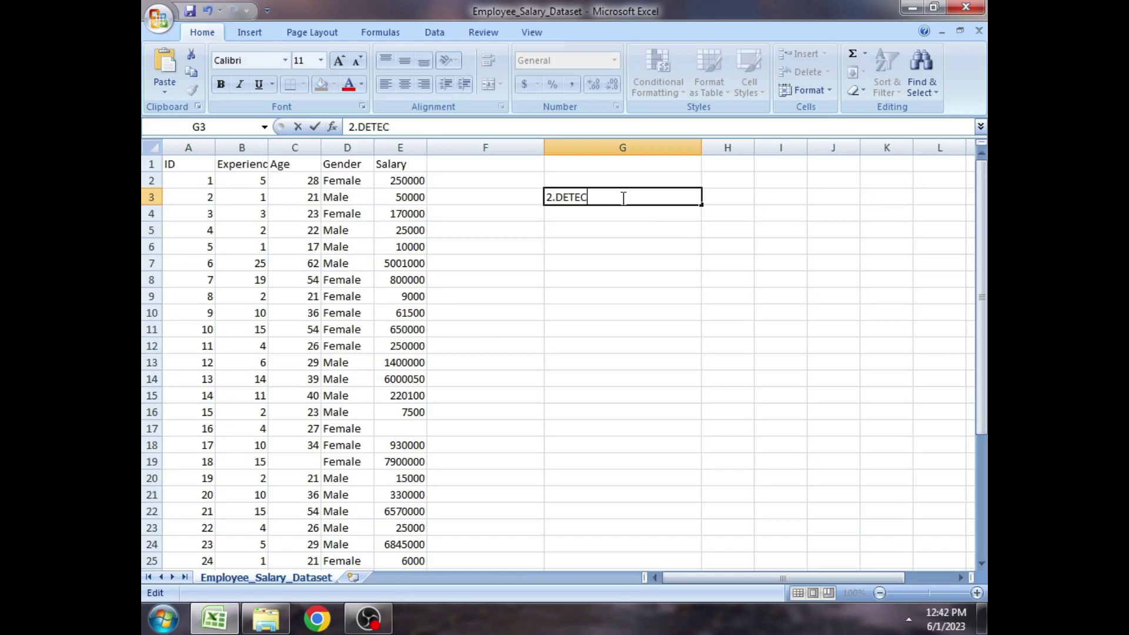
pyautogui.write(' HA')
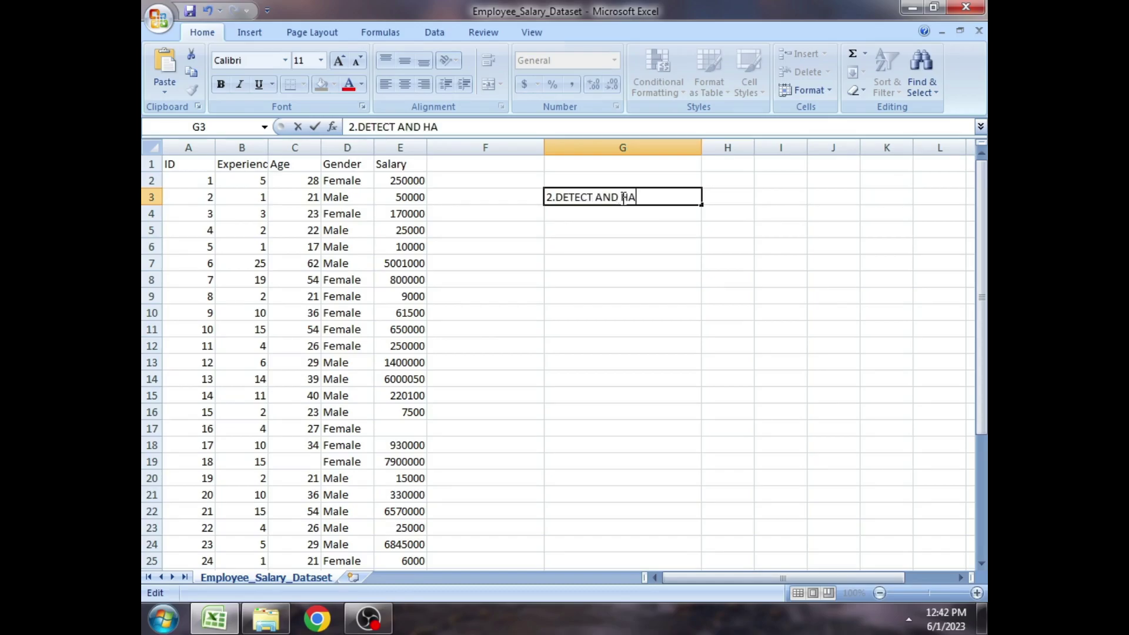
pyautogui.write('NDLE MIS')
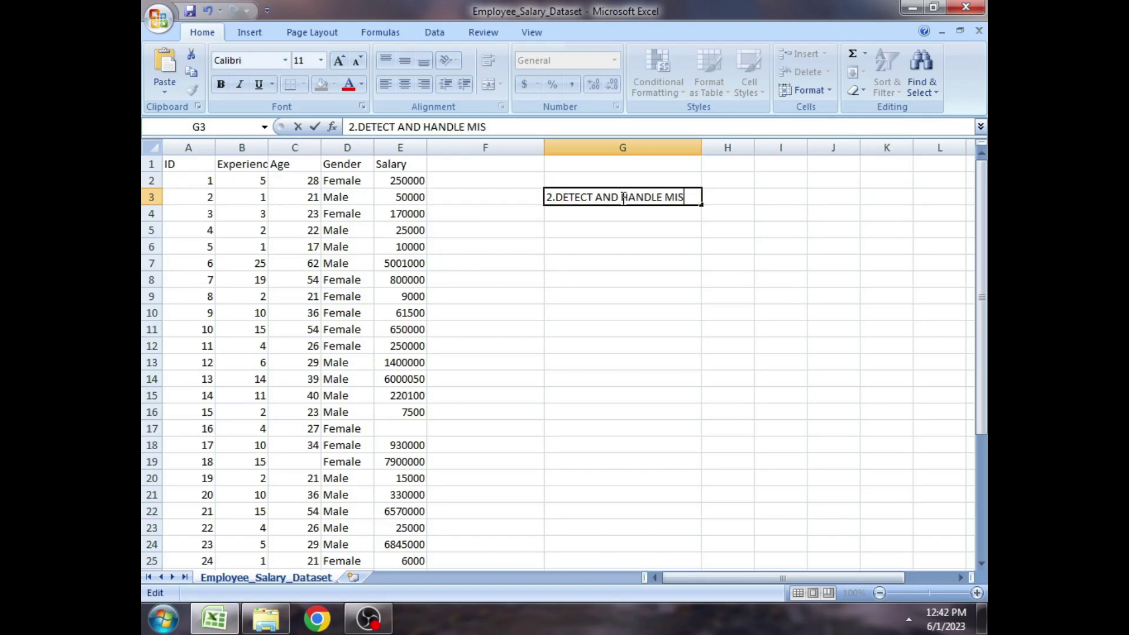
pyautogui.write('SING VALUE')
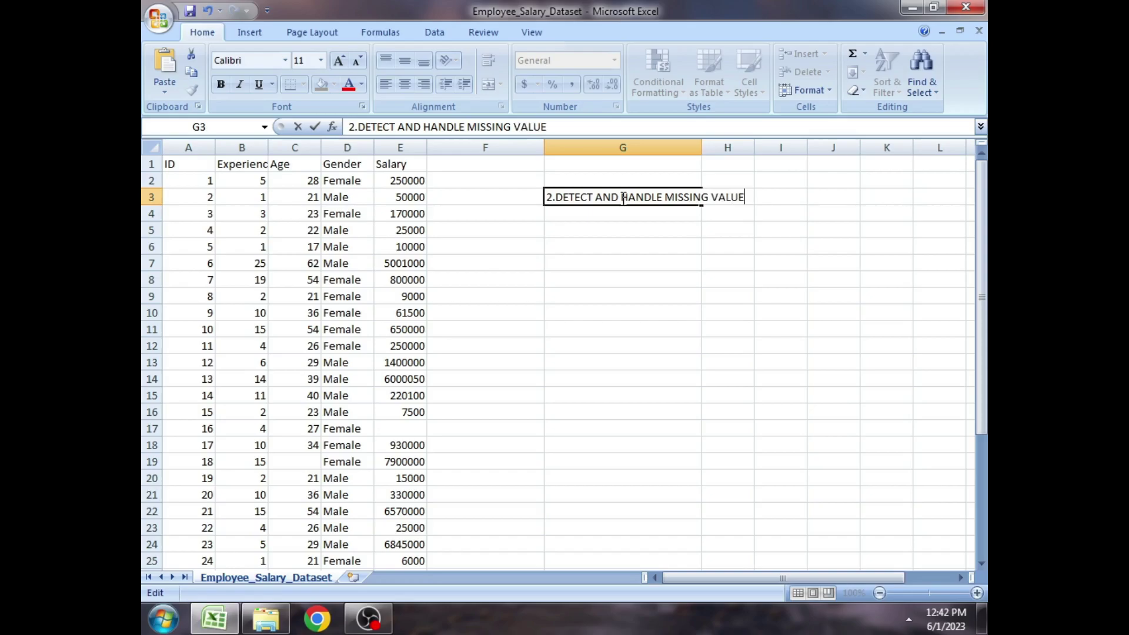
pyautogui.click(604, 223)
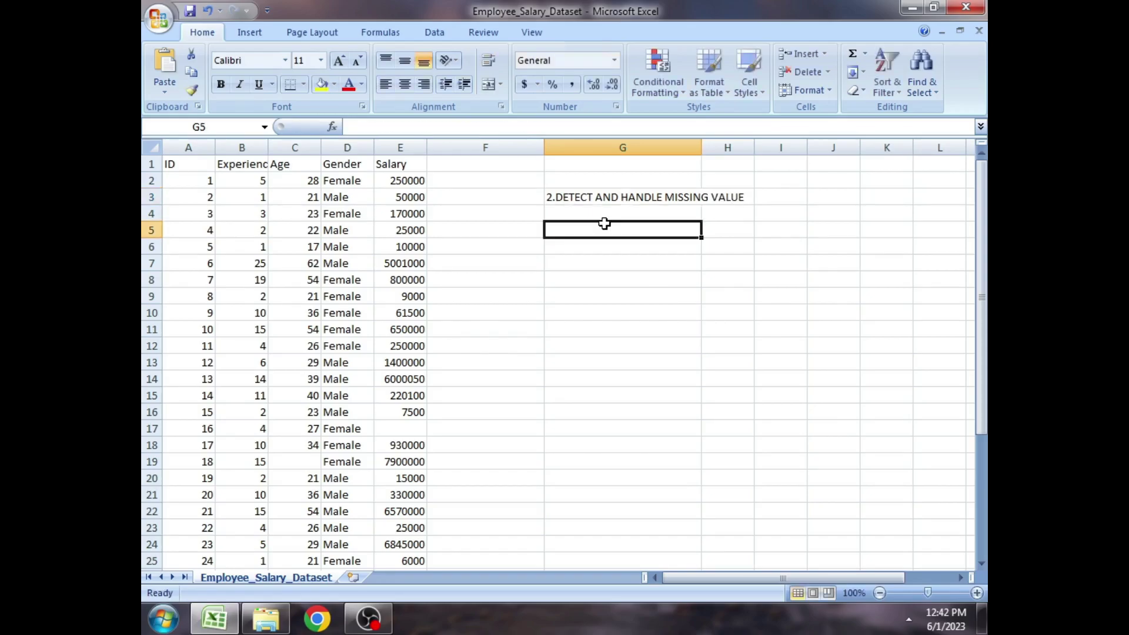
pyautogui.click(561, 195)
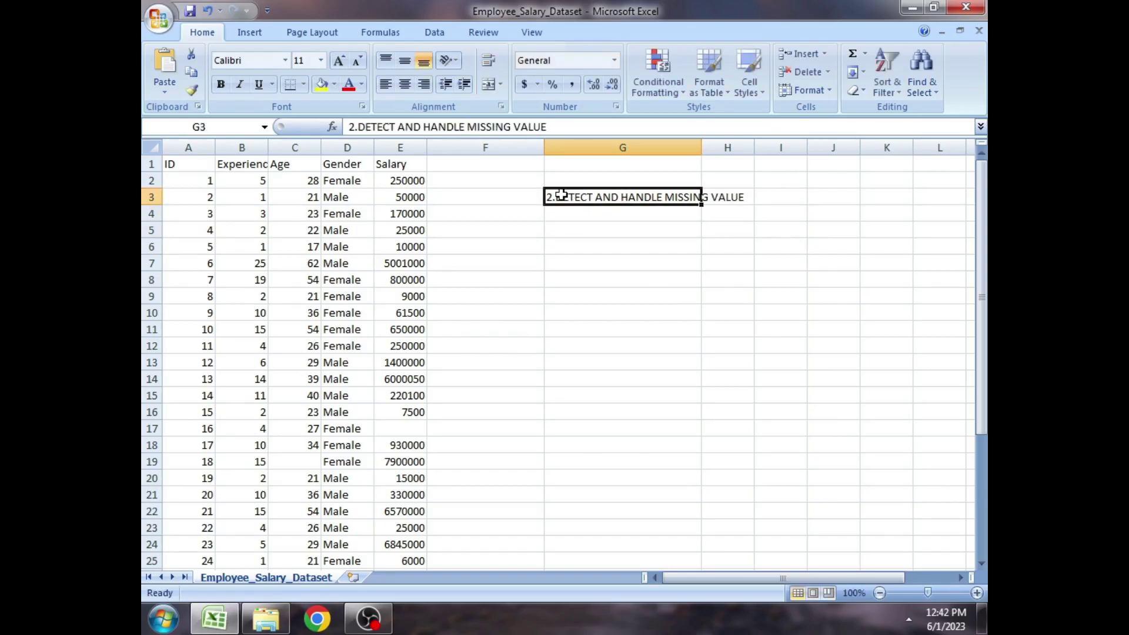
# Enter the function list "IF,ISNULL,AVERAGE,MEDIAN" in cell G4 below the missing-value heading.
pyautogui.click(574, 215)
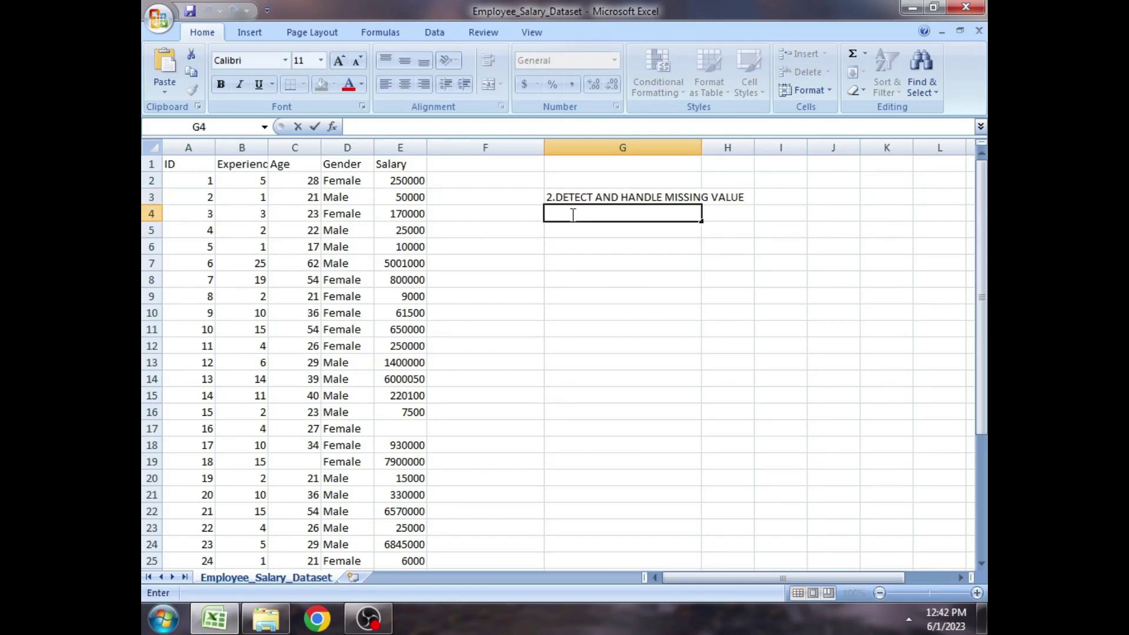
pyautogui.write('IF,ISNU')
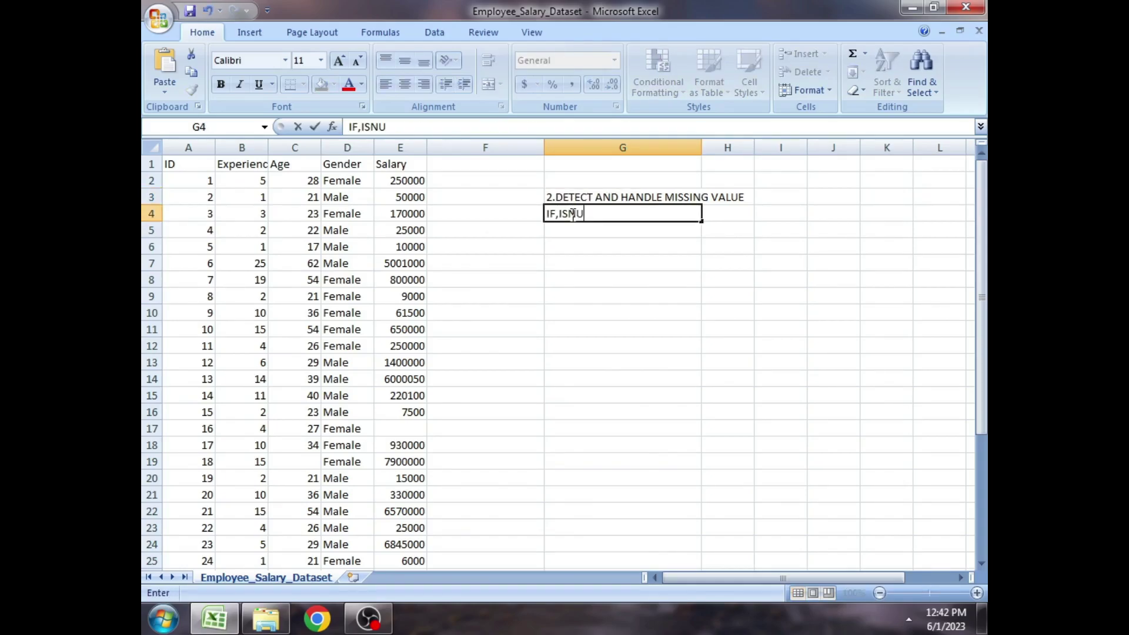
pyautogui.write('LL,MEAN')
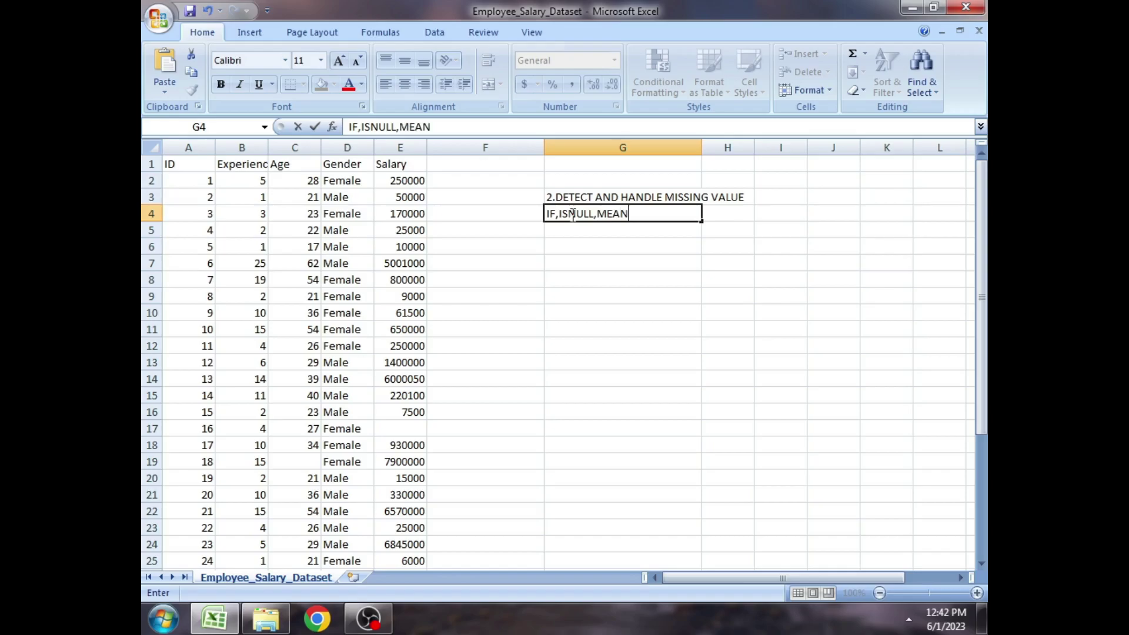
pyautogui.press('BackSpace')
pyautogui.press('BackSpace')
pyautogui.press('BackSpace')
pyautogui.press('BackSpace')
pyautogui.write('AVERAGE,')
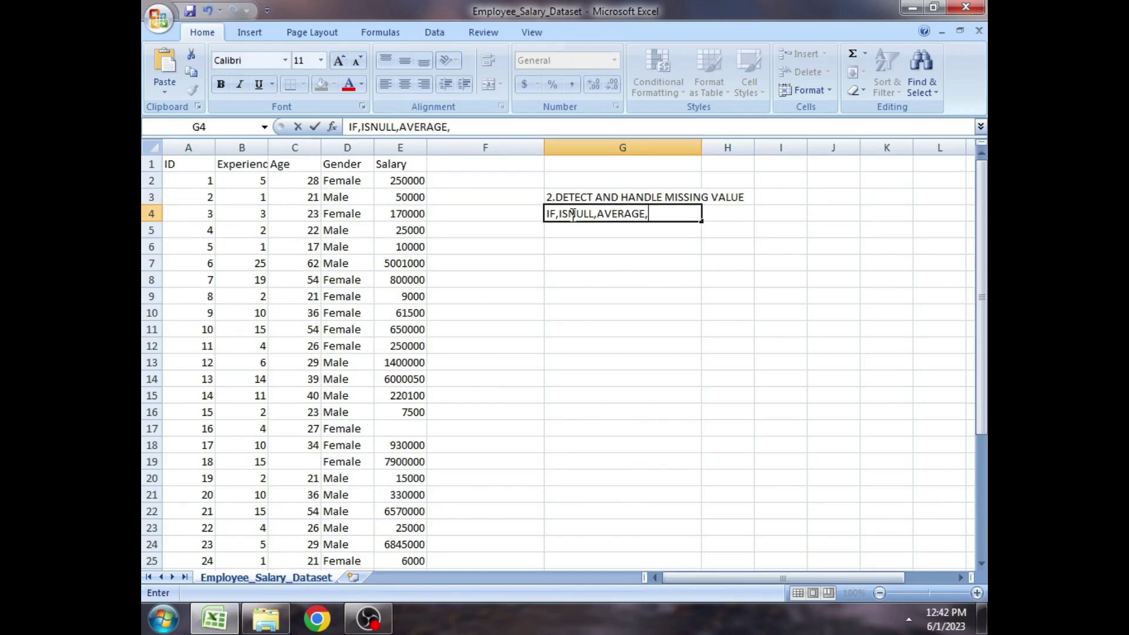
pyautogui.write('MEDIAN')
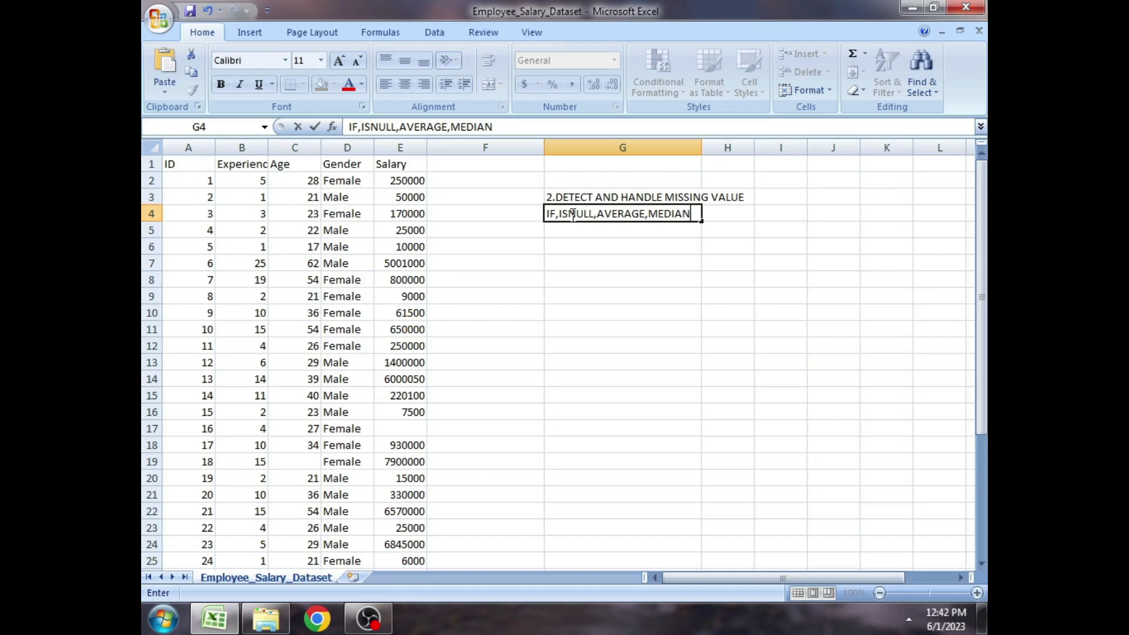
pyautogui.press('Return')
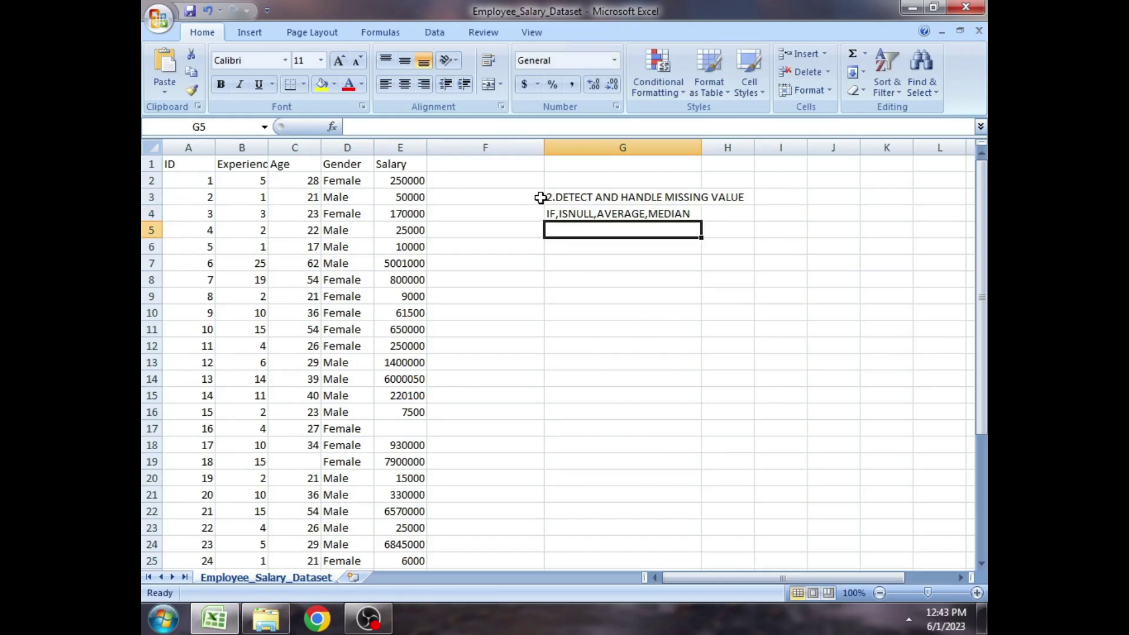
pyautogui.click(685, 196)
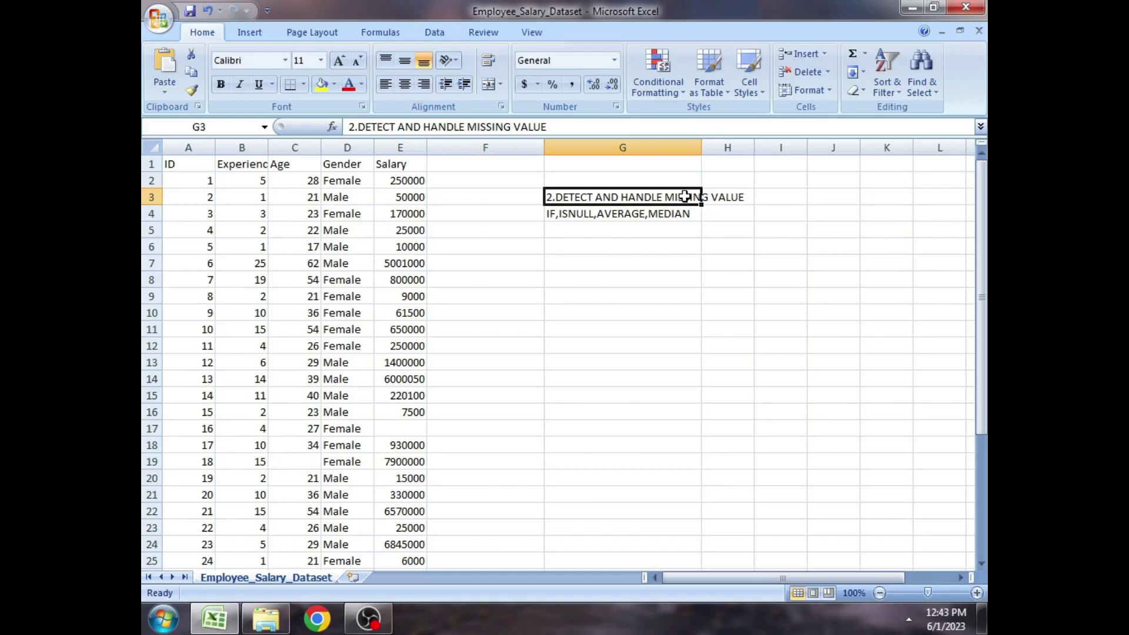
# Undo the note entries in G3 and G4, and check the Age column's blank cell C19.
pyautogui.hotkey('ctrl', 'z')
pyautogui.hotkey('ctrl', 'z')
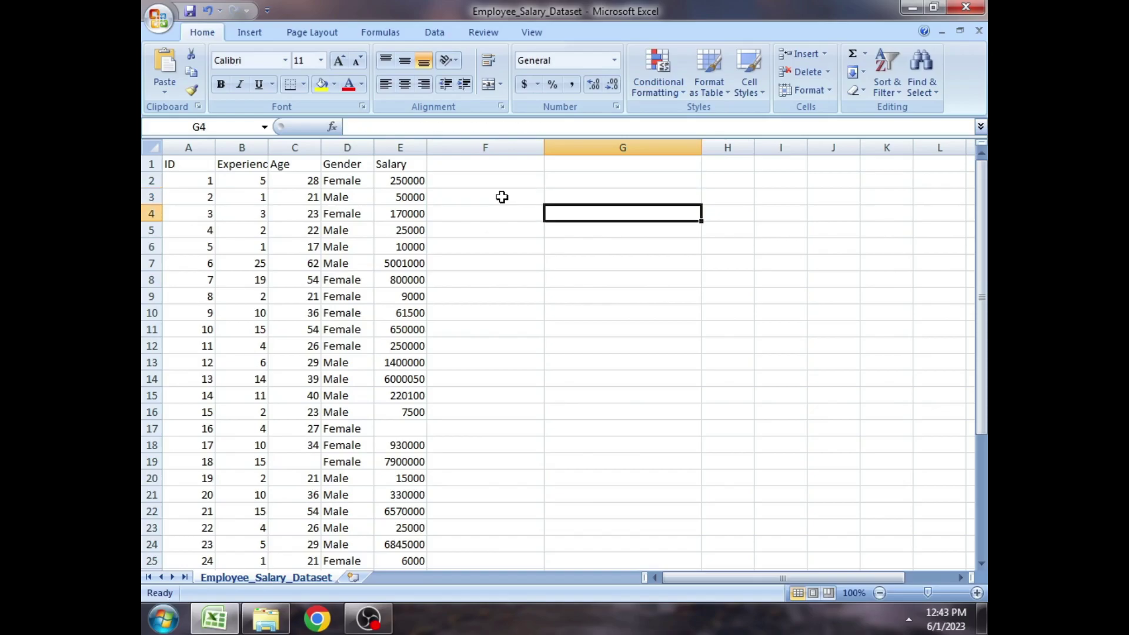
pyautogui.click(294, 164)
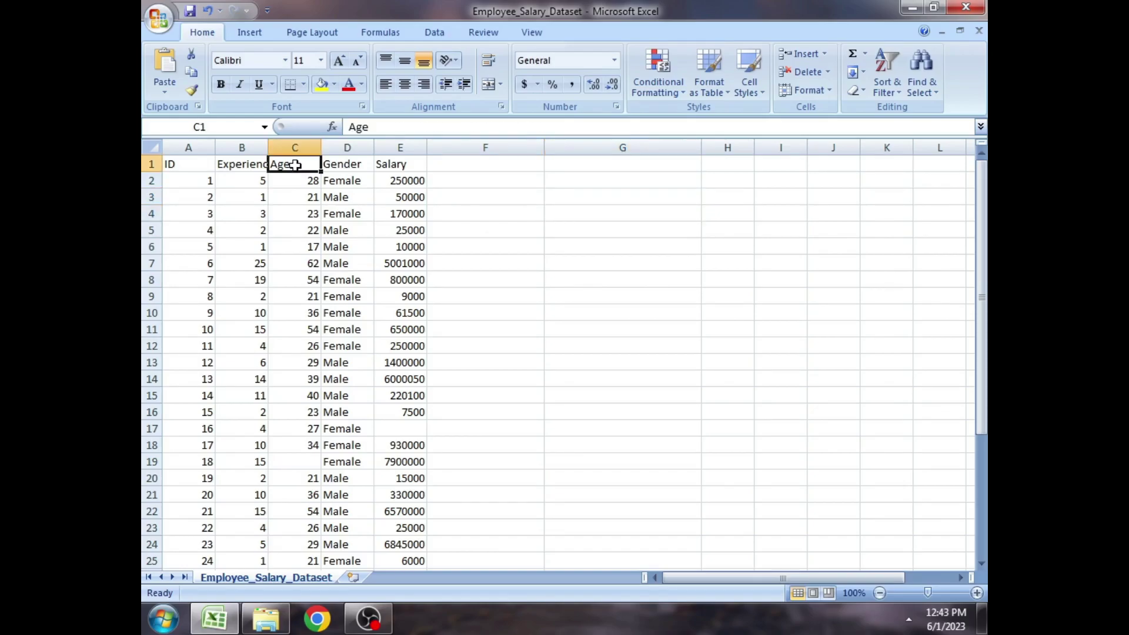
pyautogui.click(301, 462)
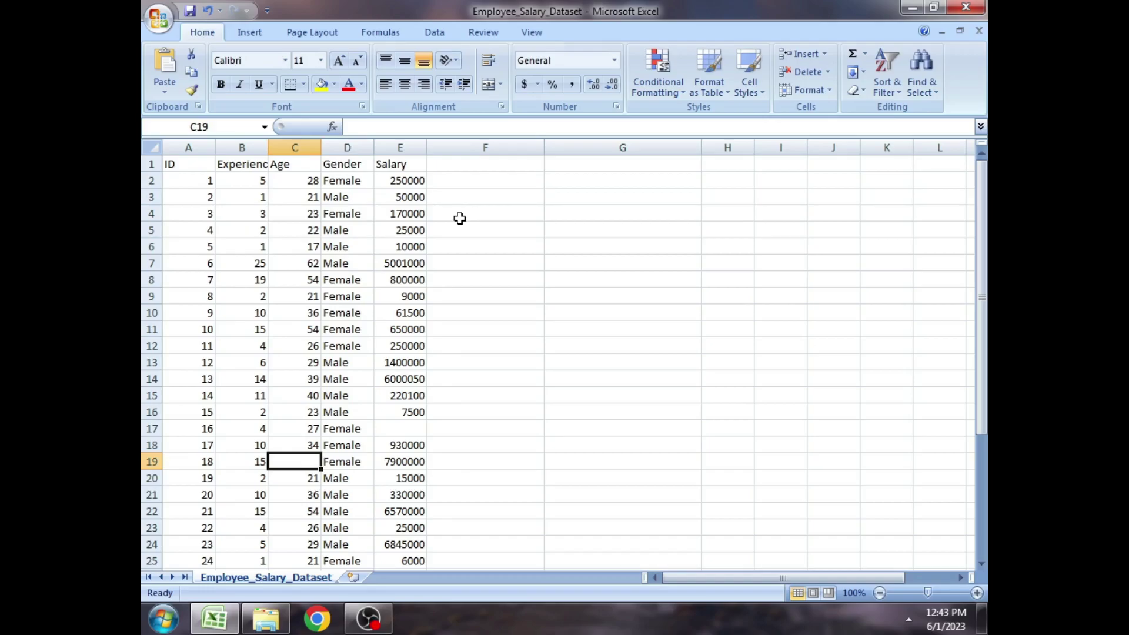
# Enter the heading "DETECT_NULL_AGE" in cell F1 beside the Salary column.
pyautogui.click(470, 165)
pyautogui.write('DETE')
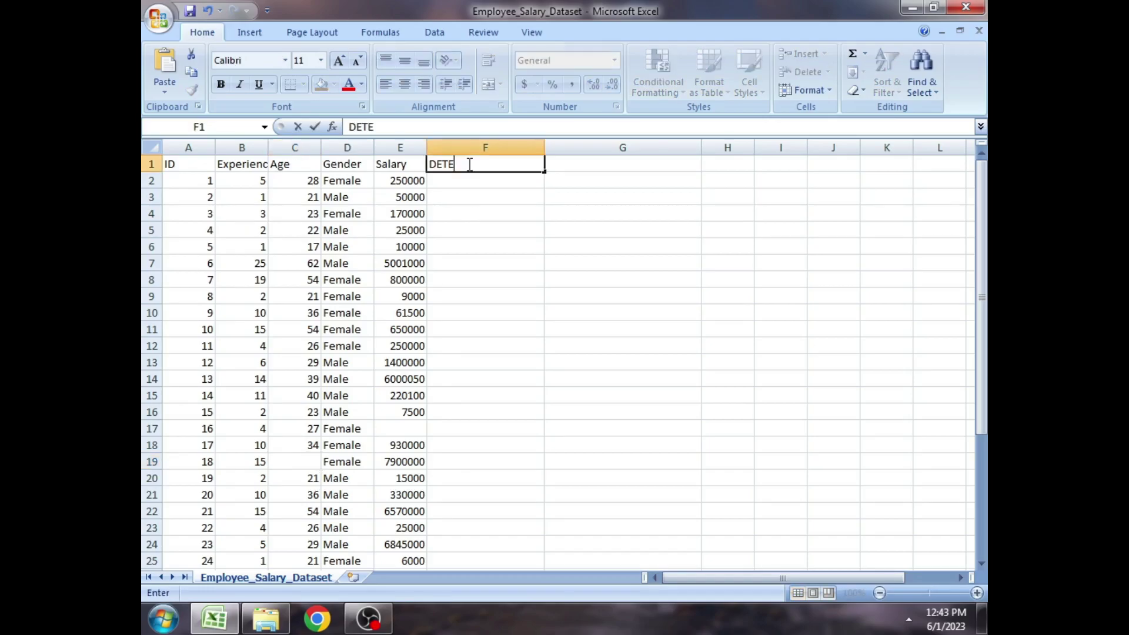
pyautogui.write('CT_NULL_')
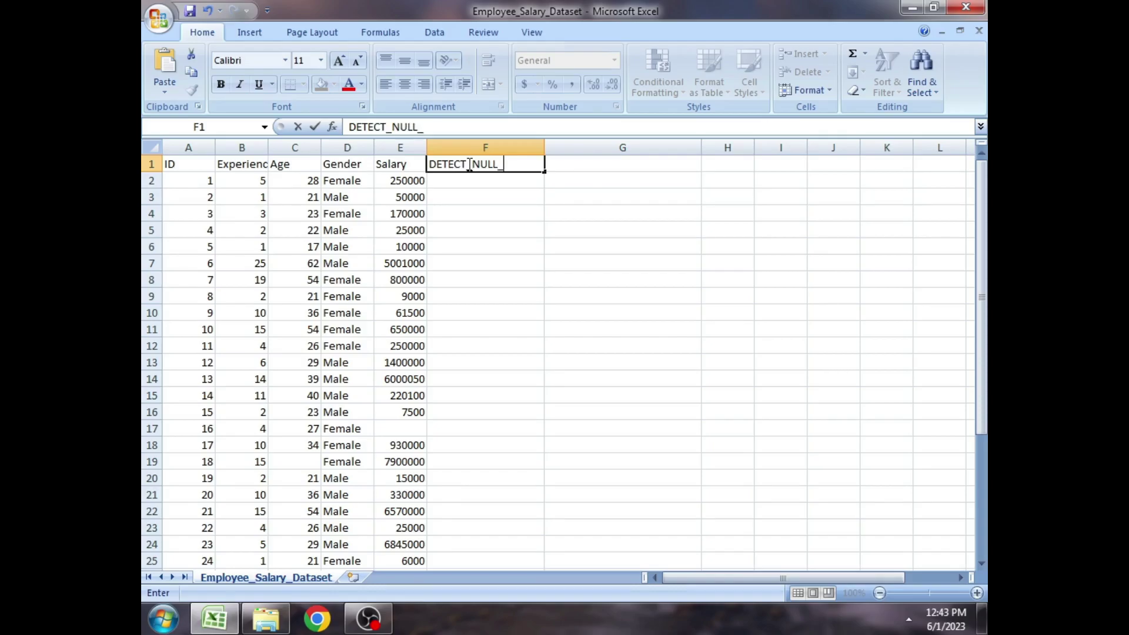
pyautogui.write('AGE')
pyautogui.click(475, 184)
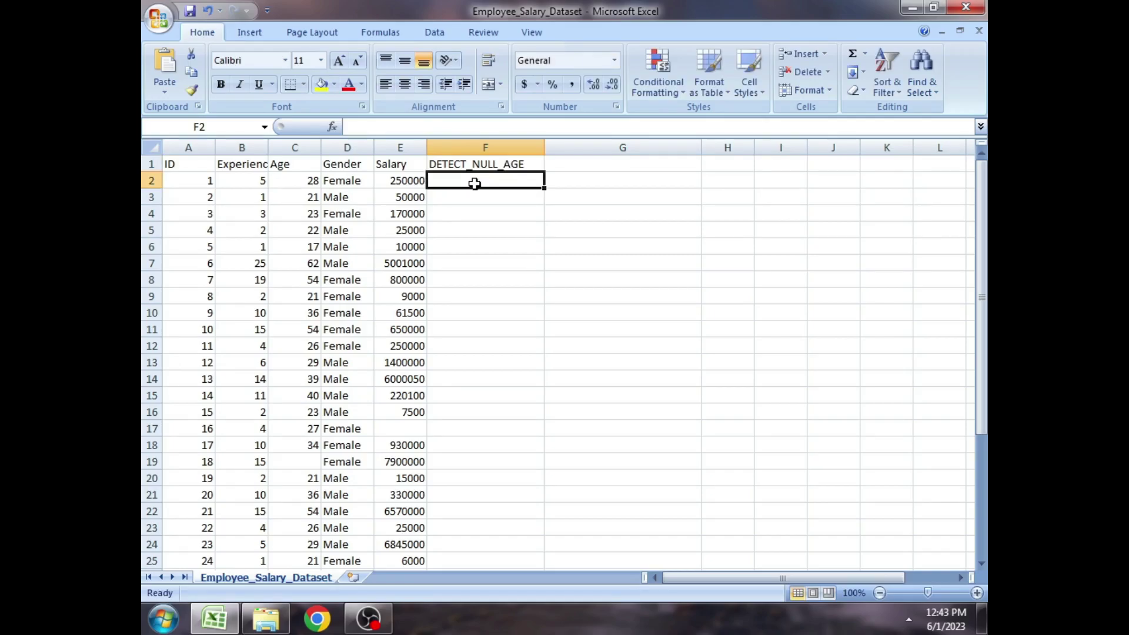
# Enter the formula =IF(ISNULL(C2),"TRUE","FALSE") in cell F2 to test the first age for a missing value.
pyautogui.doubleClick(456, 183)
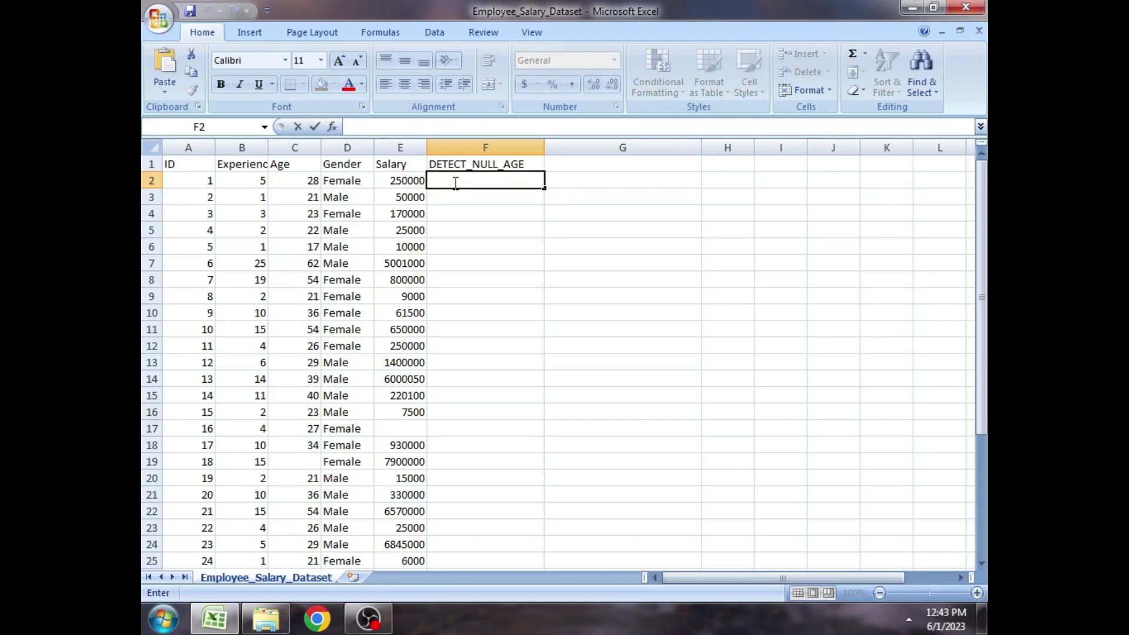
pyautogui.write('=IF()')
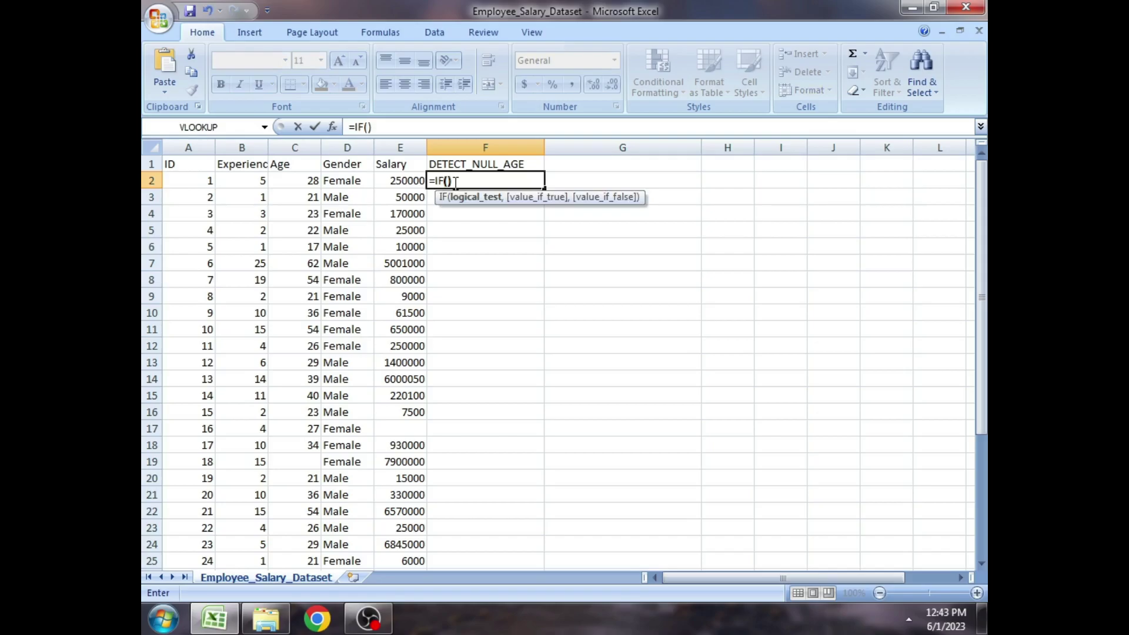
pyautogui.click(448, 181)
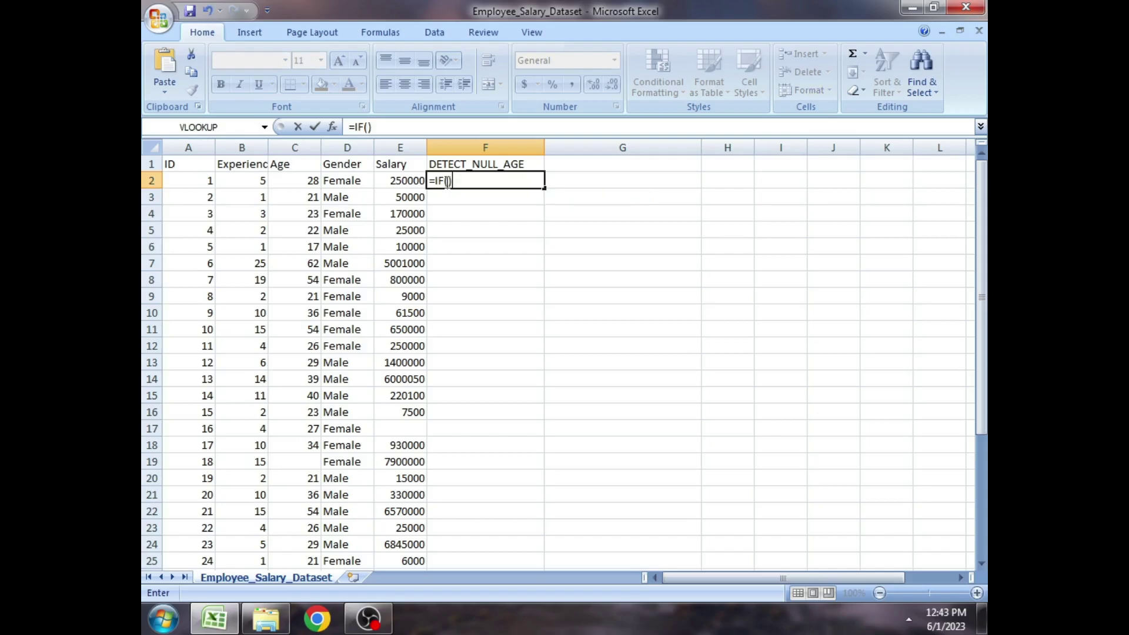
pyautogui.click(447, 181)
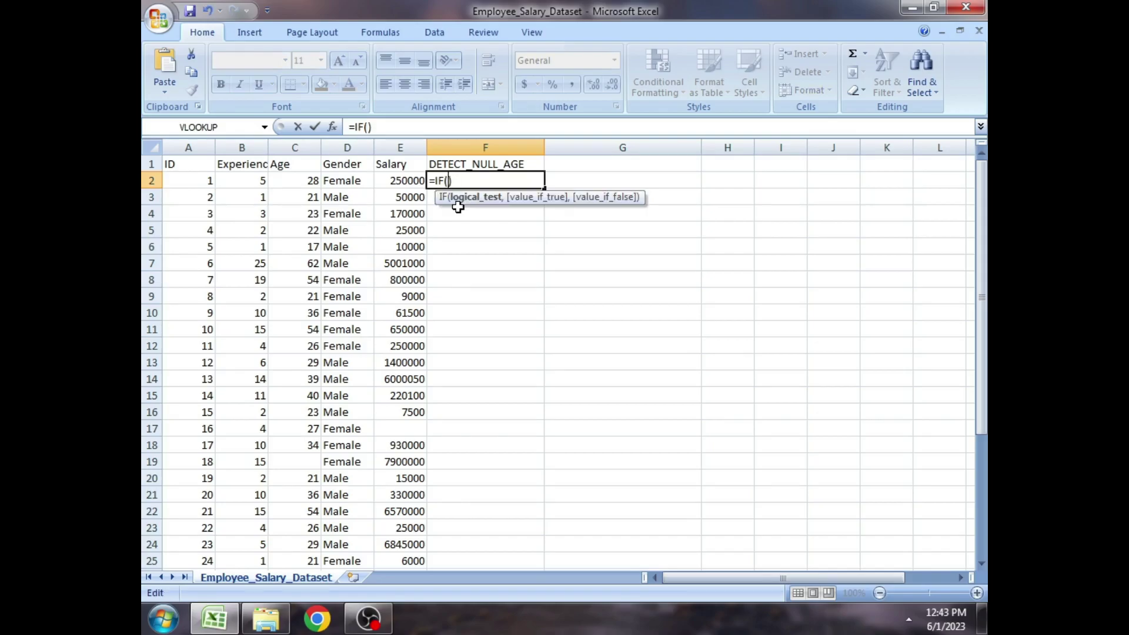
pyautogui.write('ISNULL(')
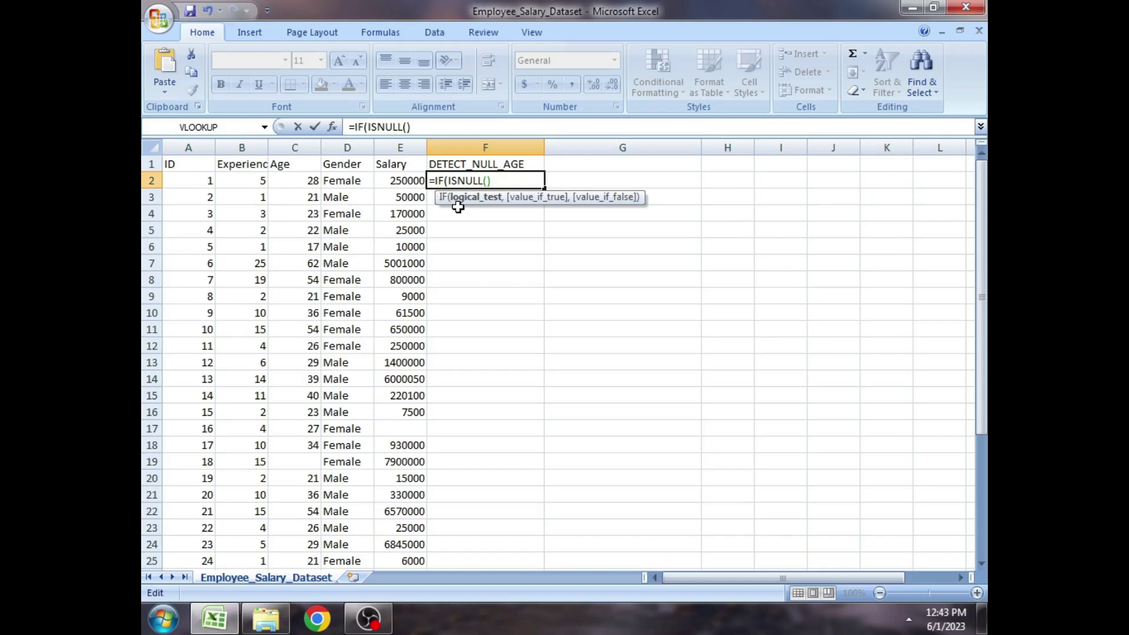
pyautogui.click(295, 182)
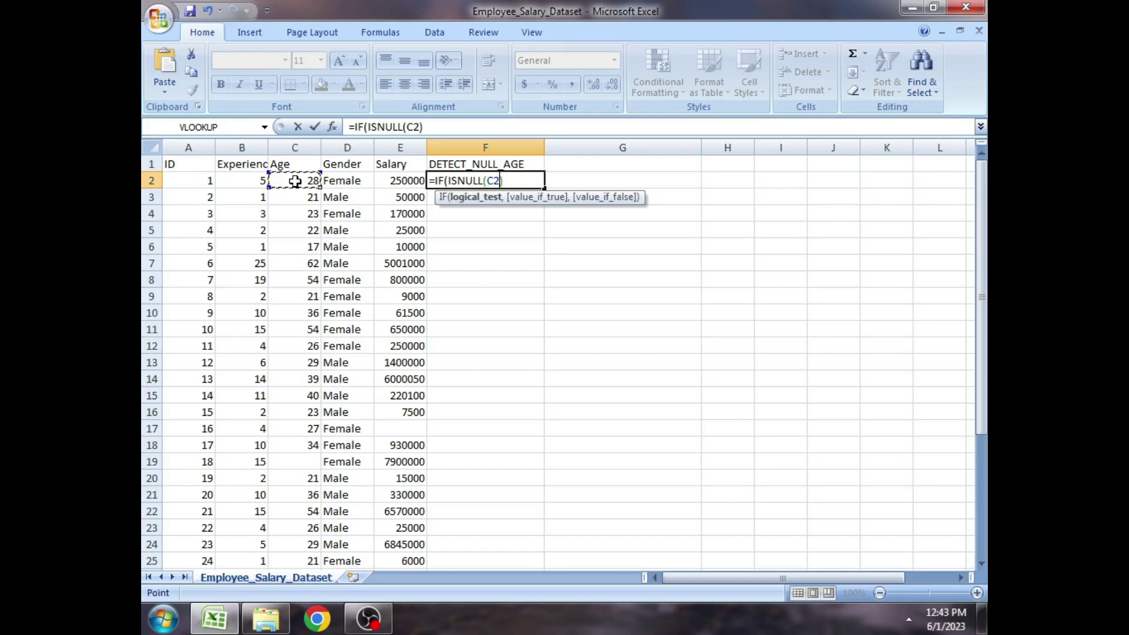
pyautogui.click(511, 180)
pyautogui.write('),')
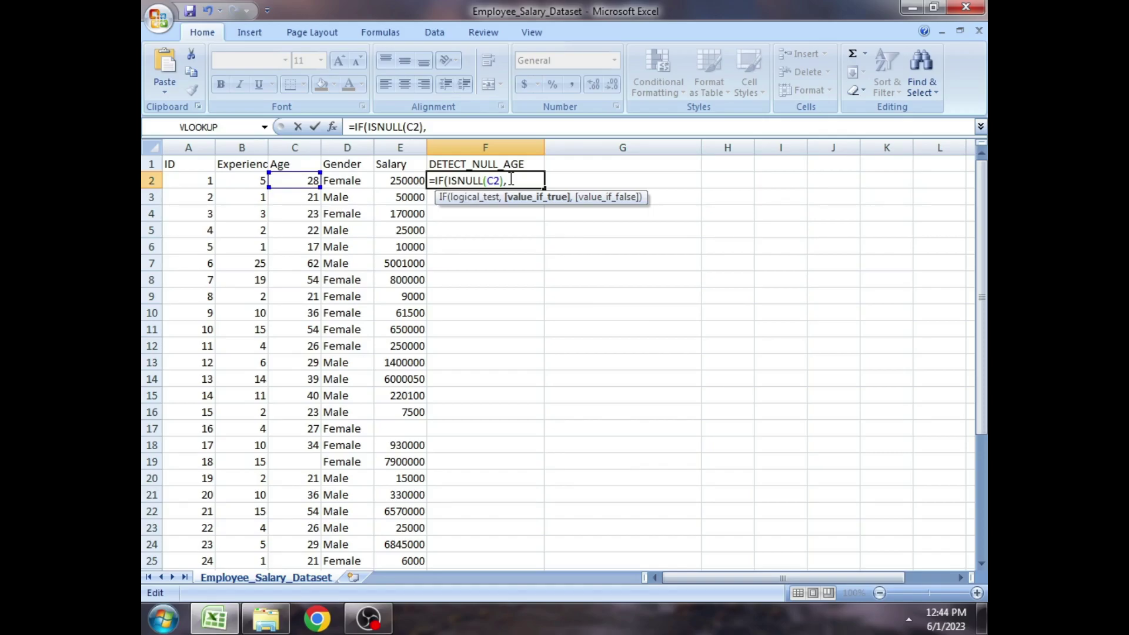
pyautogui.write('"TRUE"')
pyautogui.write(',"FA')
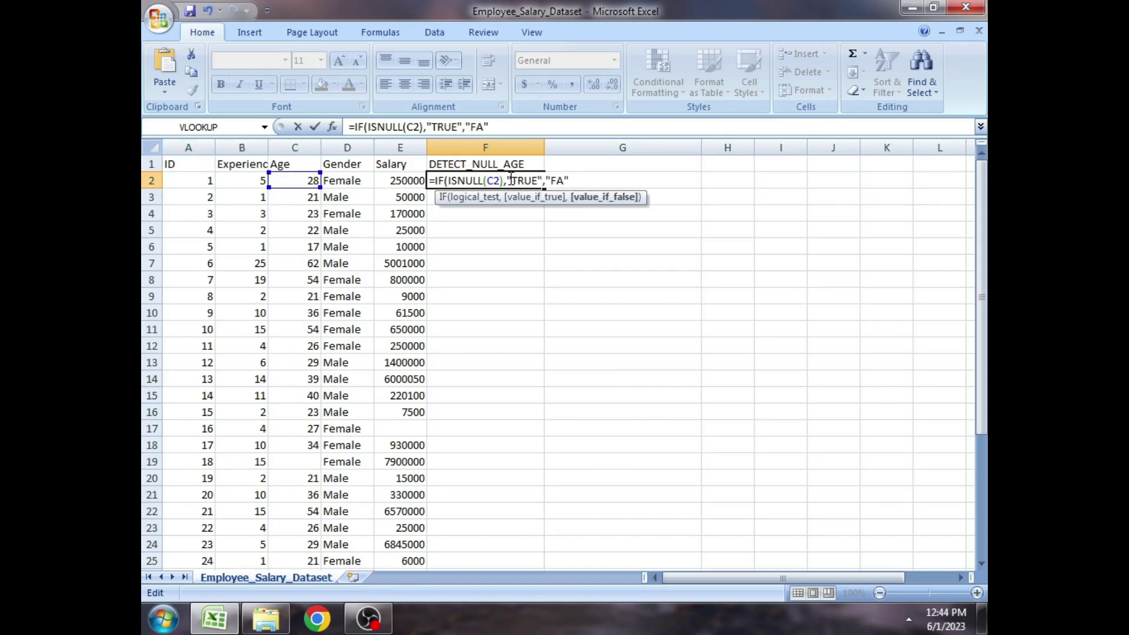
pyautogui.write('LSE"')
pyautogui.press('Return')
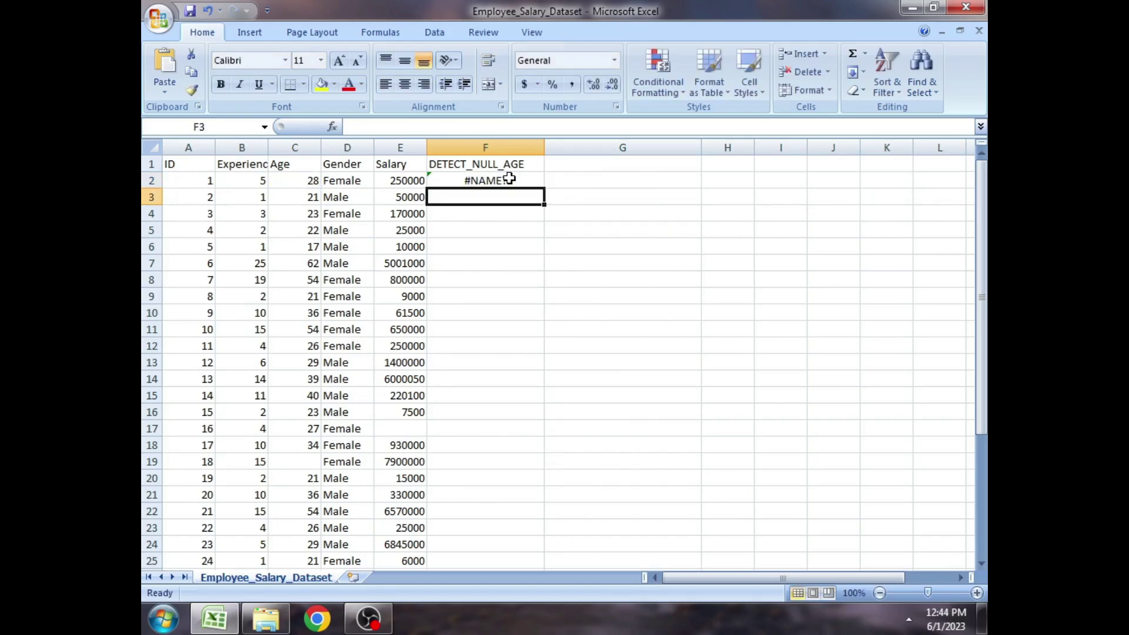
# Replace ISNULL with ISBLANK in the F2 formula and fill it down the DETECT_NULL_AGE column alongside the data.
pyautogui.doubleClick(499, 180)
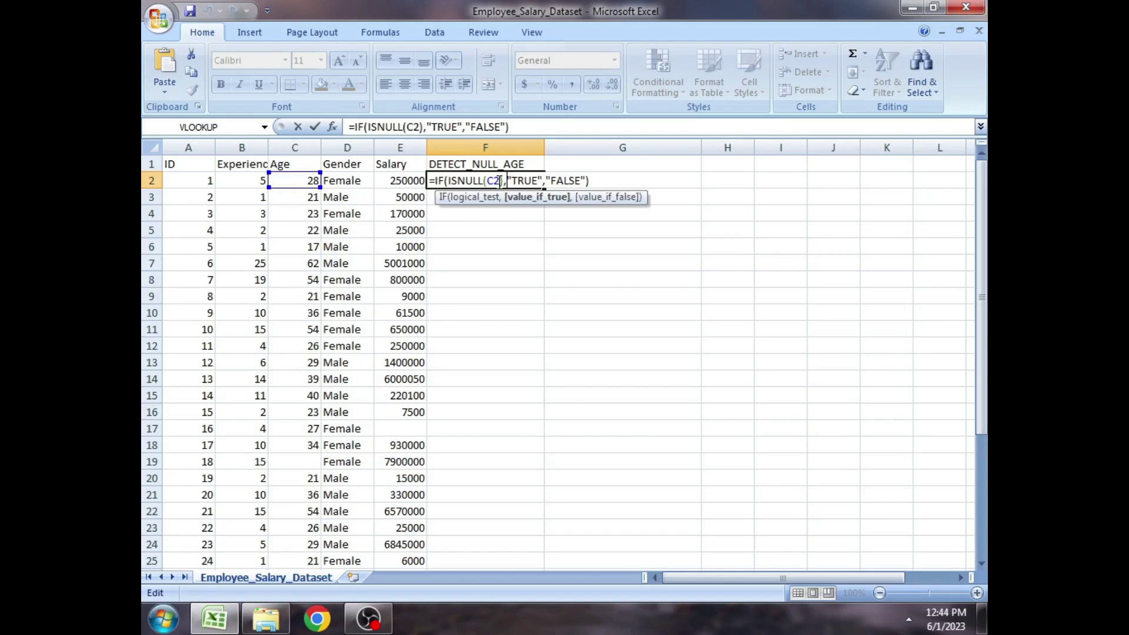
pyautogui.press('Right')
pyautogui.press('Right')
pyautogui.press('Right')
pyautogui.press('Right')
pyautogui.press('Right')
pyautogui.press('Right')
pyautogui.press('Right')
pyautogui.press('Right')
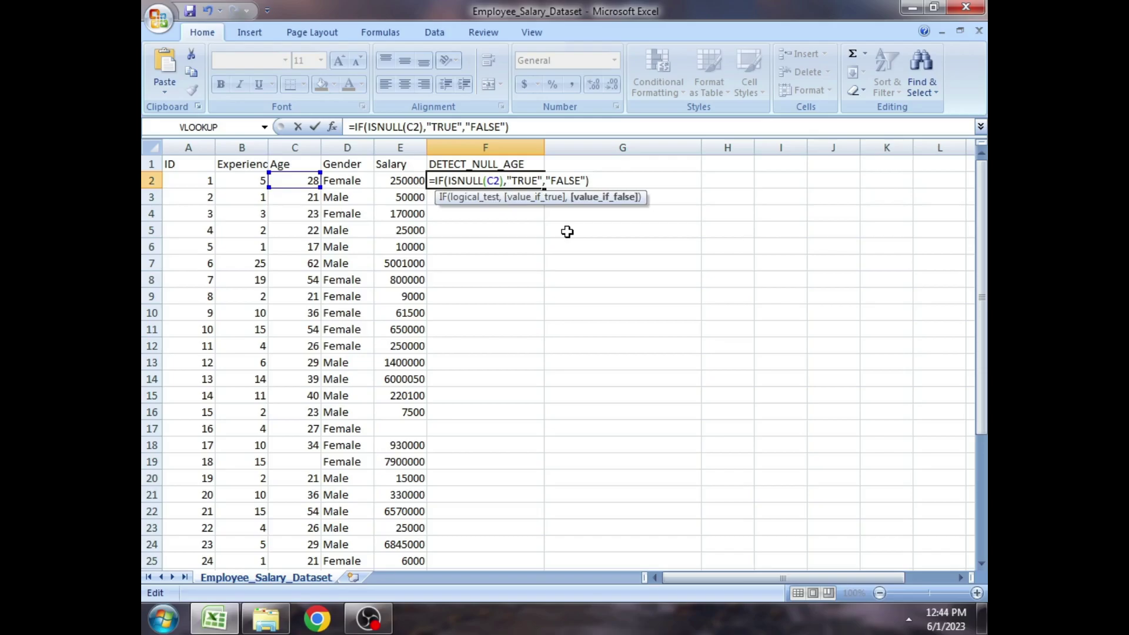
pyautogui.moveTo(484, 181); pyautogui.dragTo(467, 180)
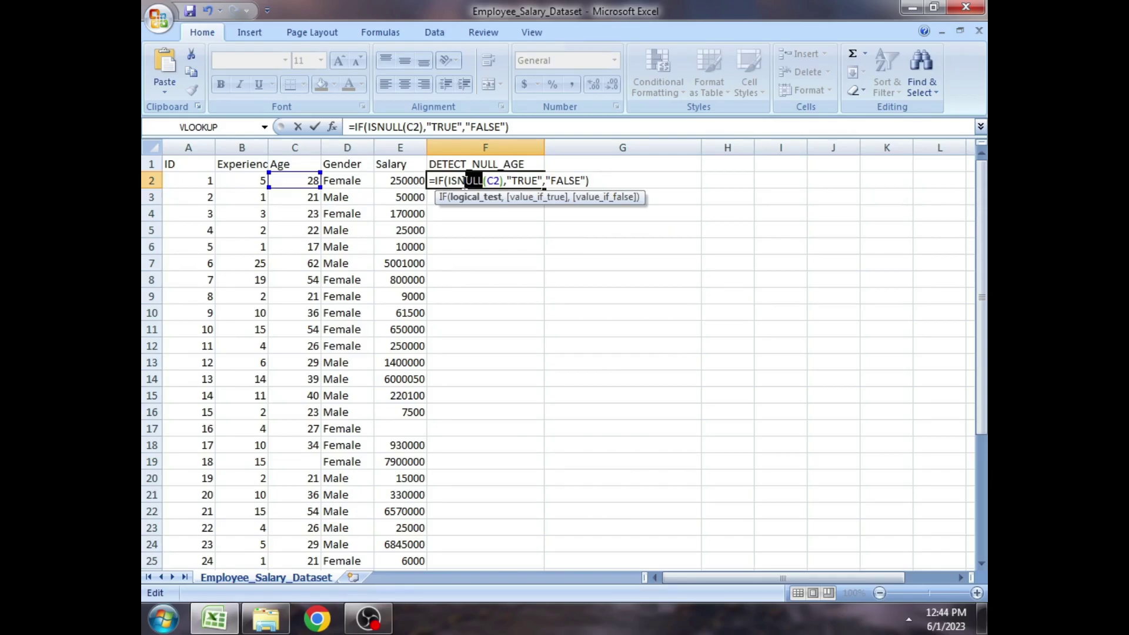
pyautogui.moveTo(466, 180); pyautogui.dragTo(460, 181)
pyautogui.write('B')
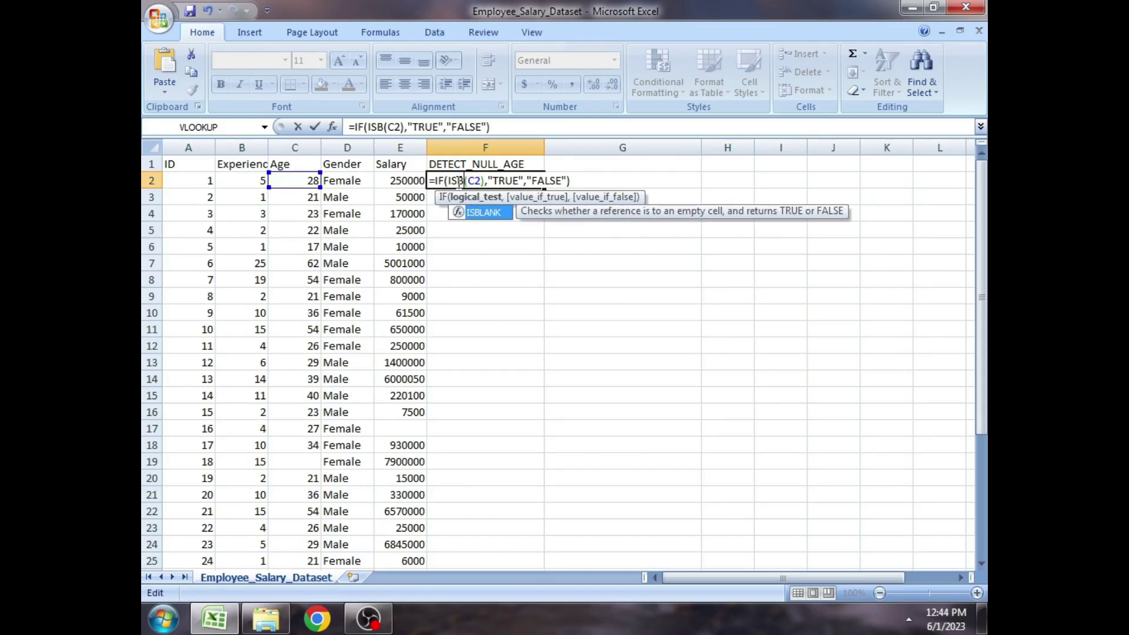
pyautogui.write('LANK')
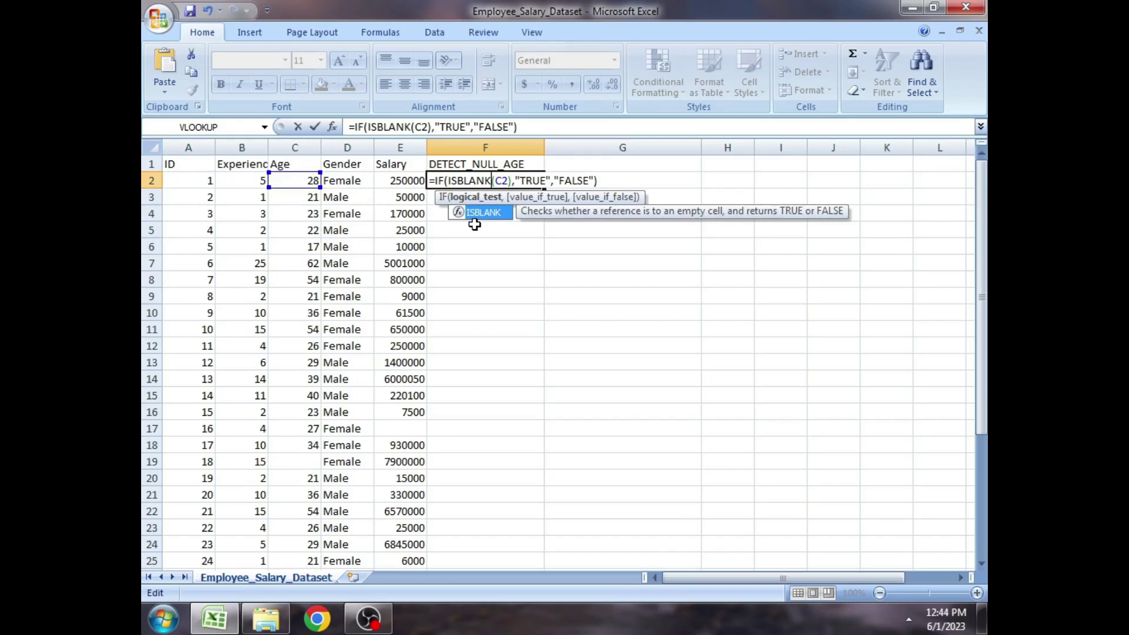
pyautogui.moveTo(544, 188); pyautogui.dragTo(531, 562)
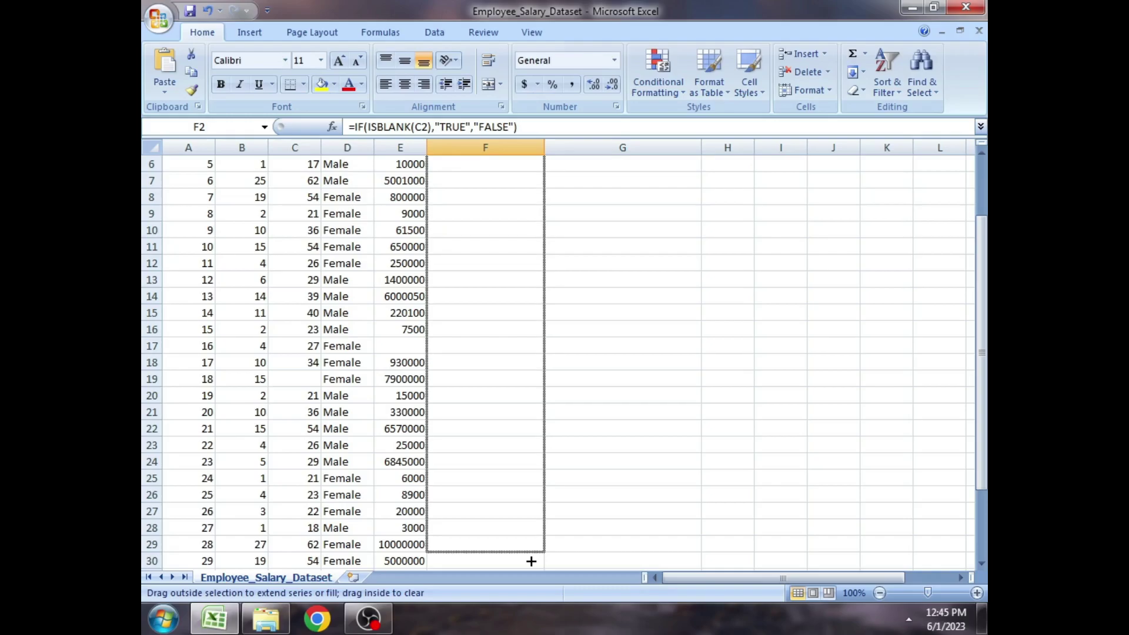
pyautogui.moveTo(531, 561); pyautogui.dragTo(531, 563)
# Highlight the blank age cell C19 and its detection result in F19 with yellow fill.
pyautogui.click(294, 379)
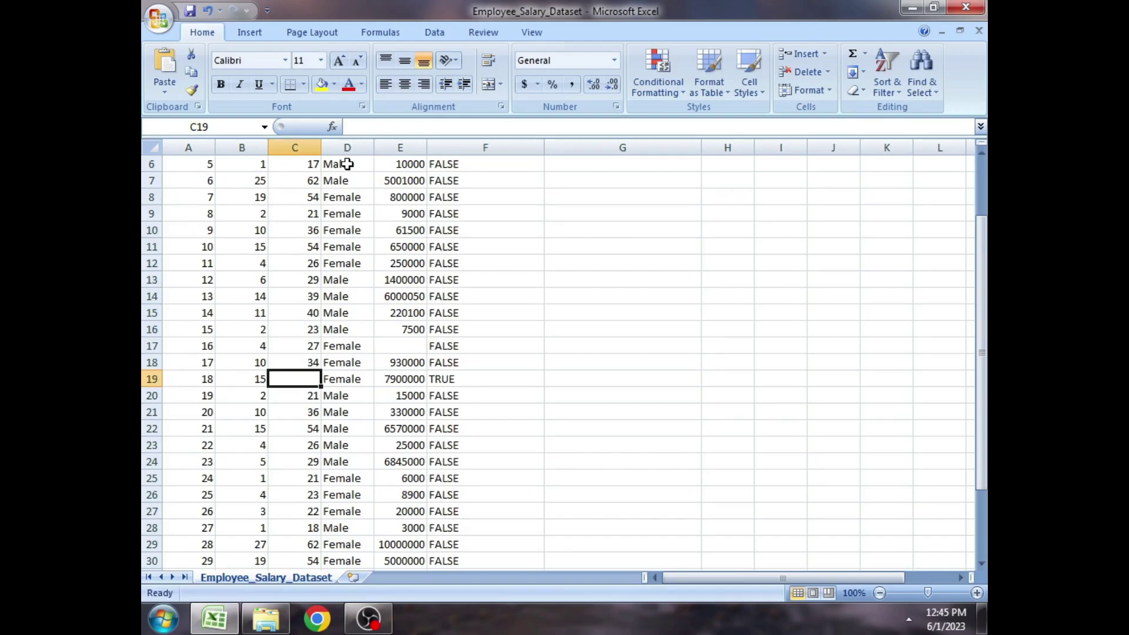
pyautogui.click(322, 84)
pyautogui.press('Right')
pyautogui.press('Right')
pyautogui.press('Right')
pyautogui.click(334, 84)
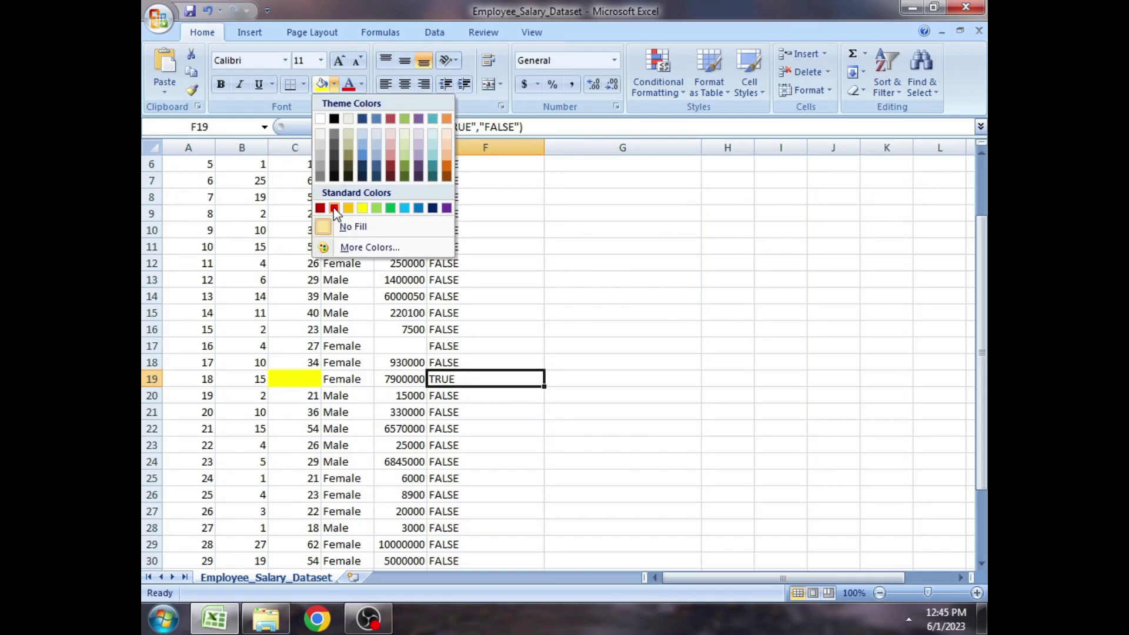
pyautogui.click(363, 207)
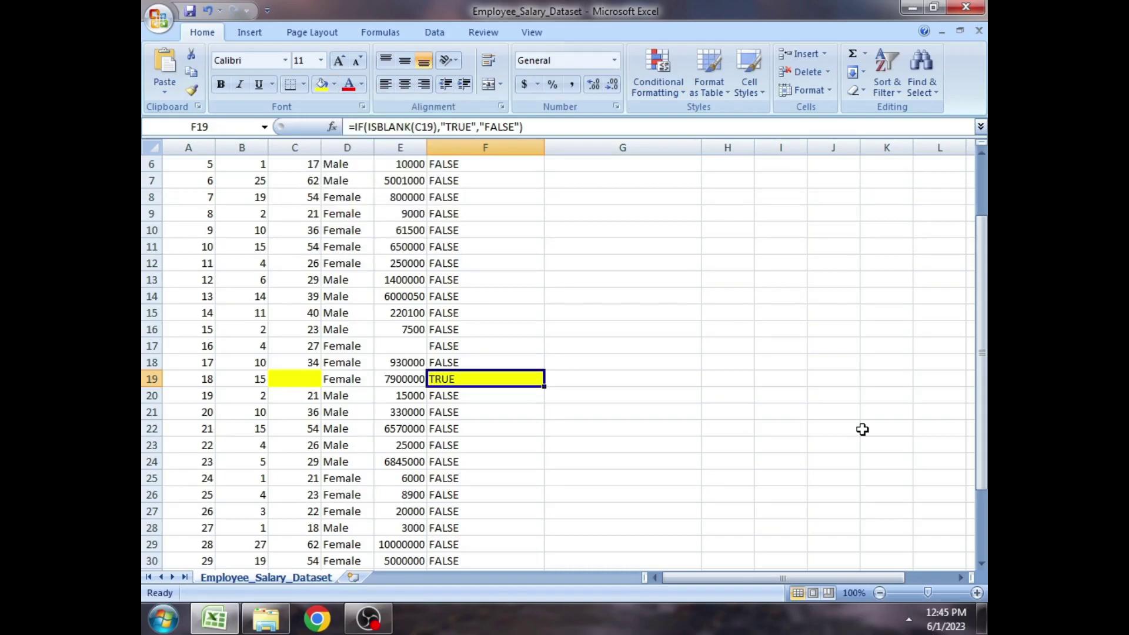
# Enter the heading "DETECT_NULL_SALARY" in cell G1.
pyautogui.scroll(2, 647, 265)
pyautogui.doubleClick(533, 164)
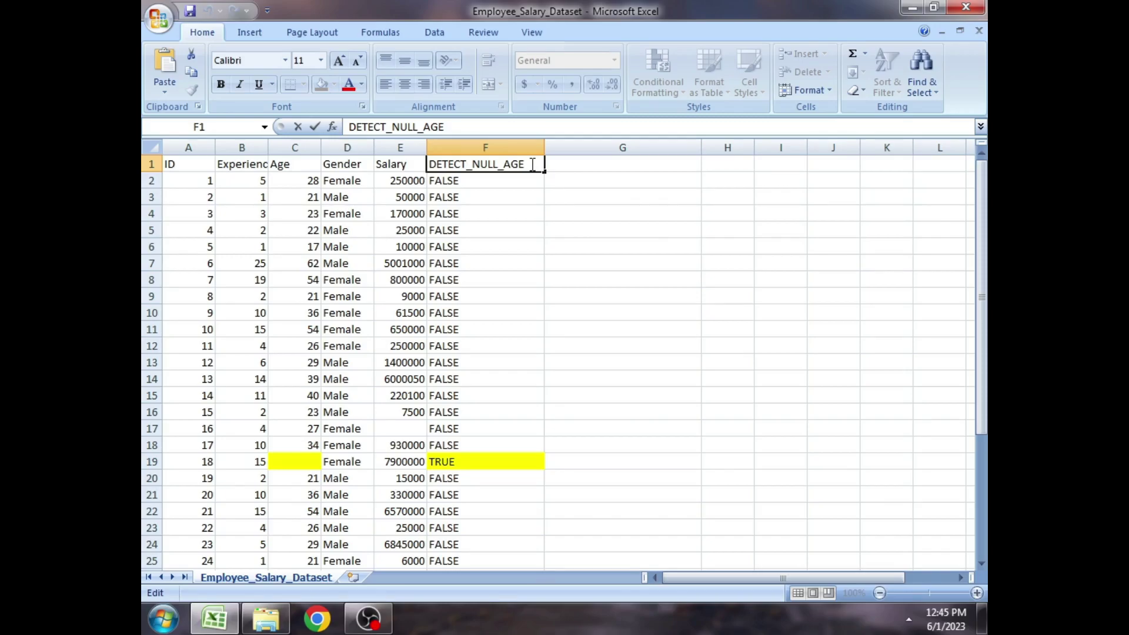
pyautogui.click(622, 165)
pyautogui.write('DETECT_NULL_SALAR')
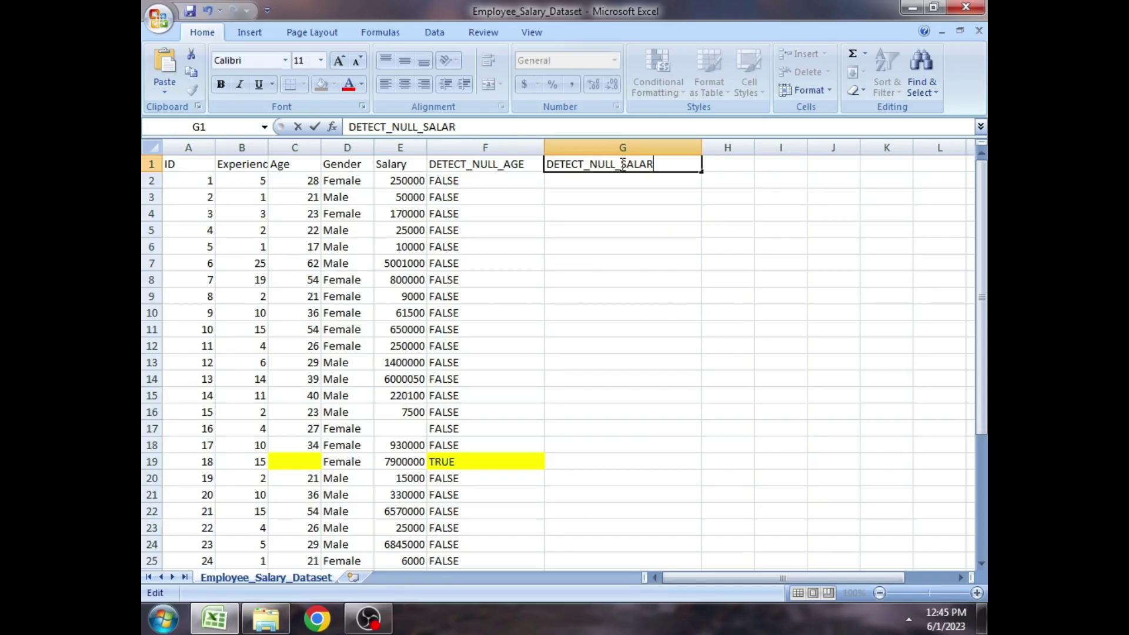
pyautogui.write('Y')
# Copy the F2 formula into G2 as =IF(ISBLANK(E2),"TRUE","FALSE") and fill it down the DETECT_NULL_SALARY column.
pyautogui.moveTo(429, 180); pyautogui.dragTo(604, 175)
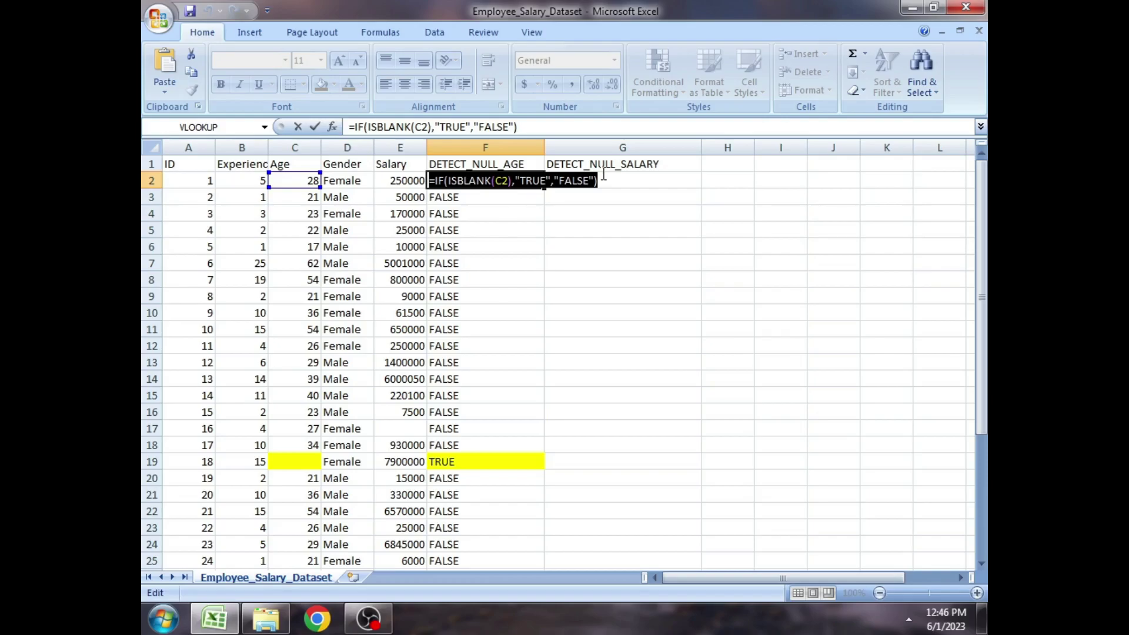
pyautogui.hotkey('ctrl', 'c')
pyautogui.click(669, 187)
pyautogui.hotkey('ctrl', 'v')
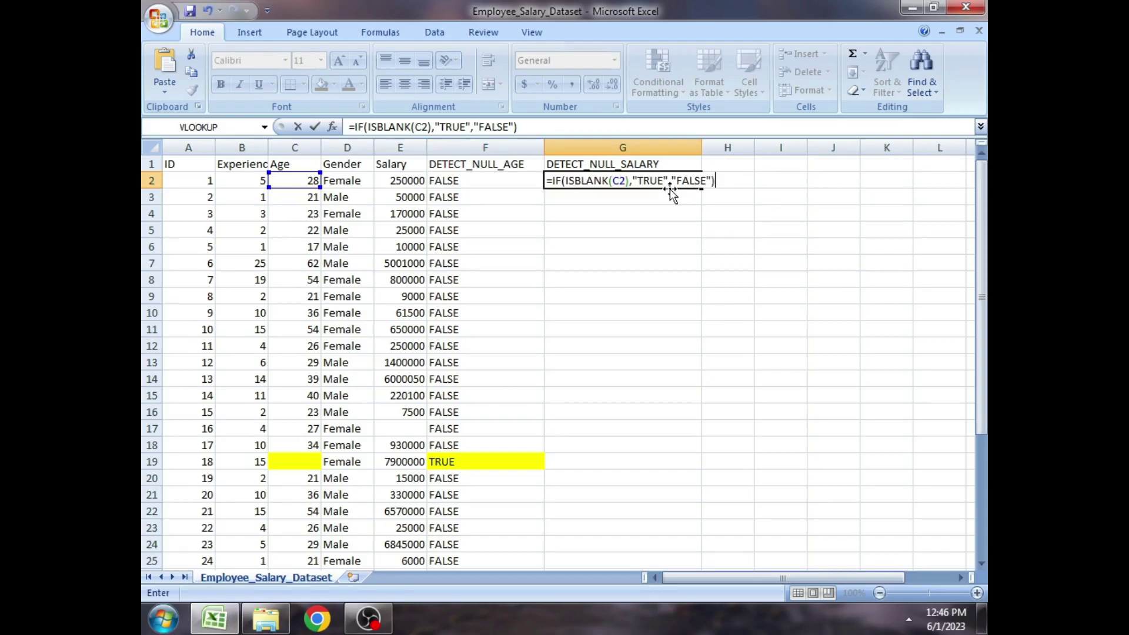
pyautogui.hotkey('ctrl', 'Return')
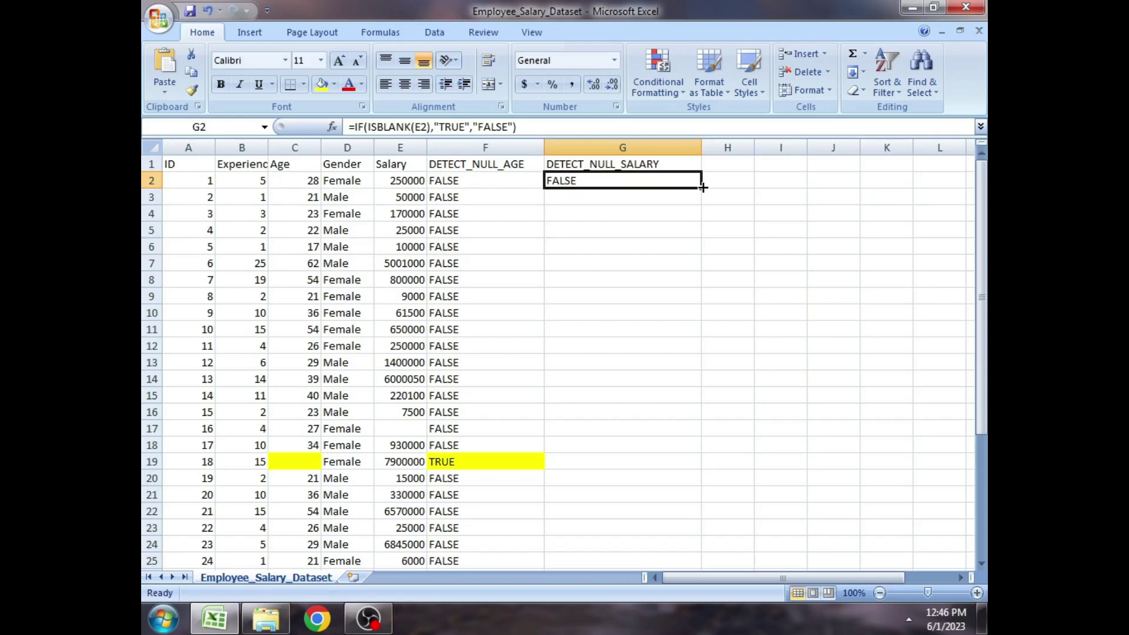
pyautogui.moveTo(703, 187); pyautogui.dragTo(669, 554)
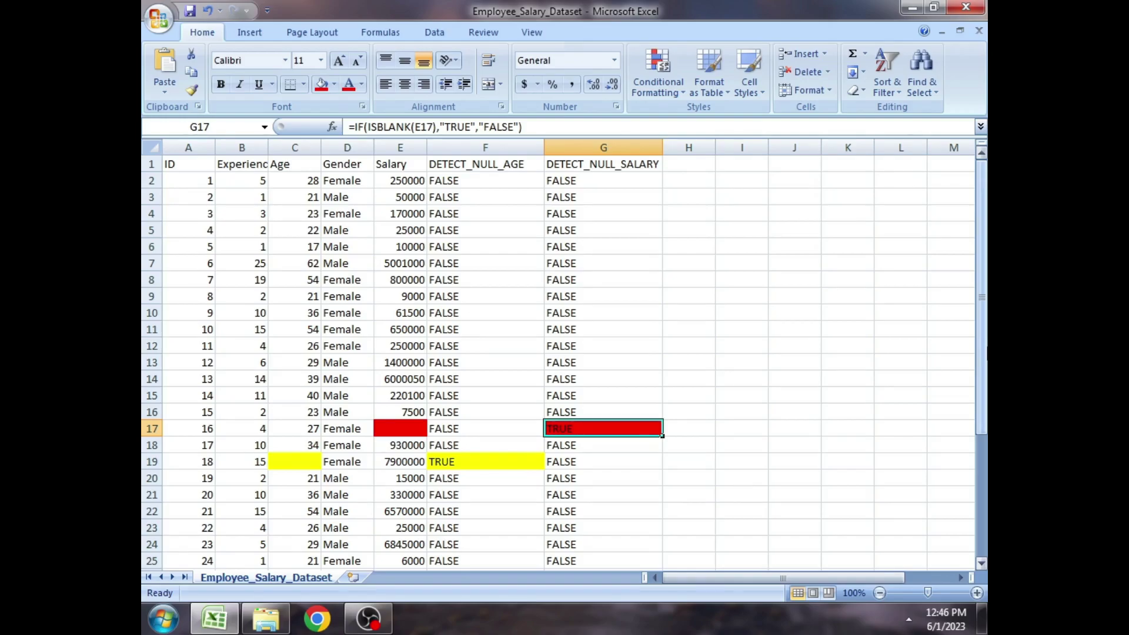
# Enter the headings "UPDATED_AGE" in H1 and "UPDATED_SALARY" in I1.
pyautogui.click(697, 167)
pyautogui.write('UPDATED_A')
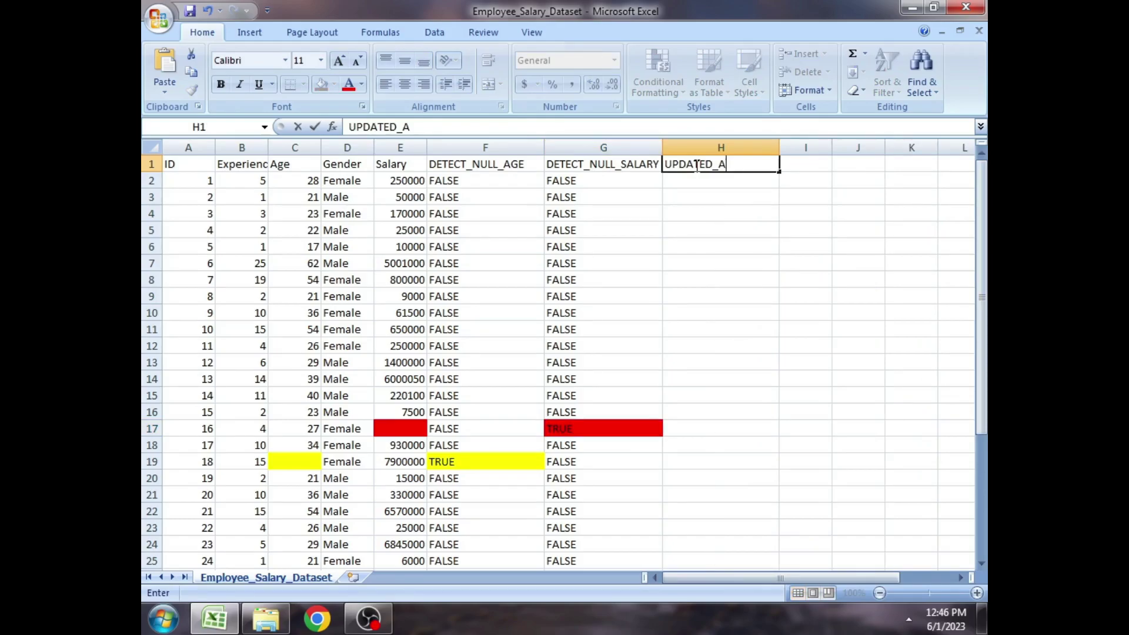
pyautogui.write('GE')
pyautogui.click(800, 164)
pyautogui.write('UPDATED_SALAR')
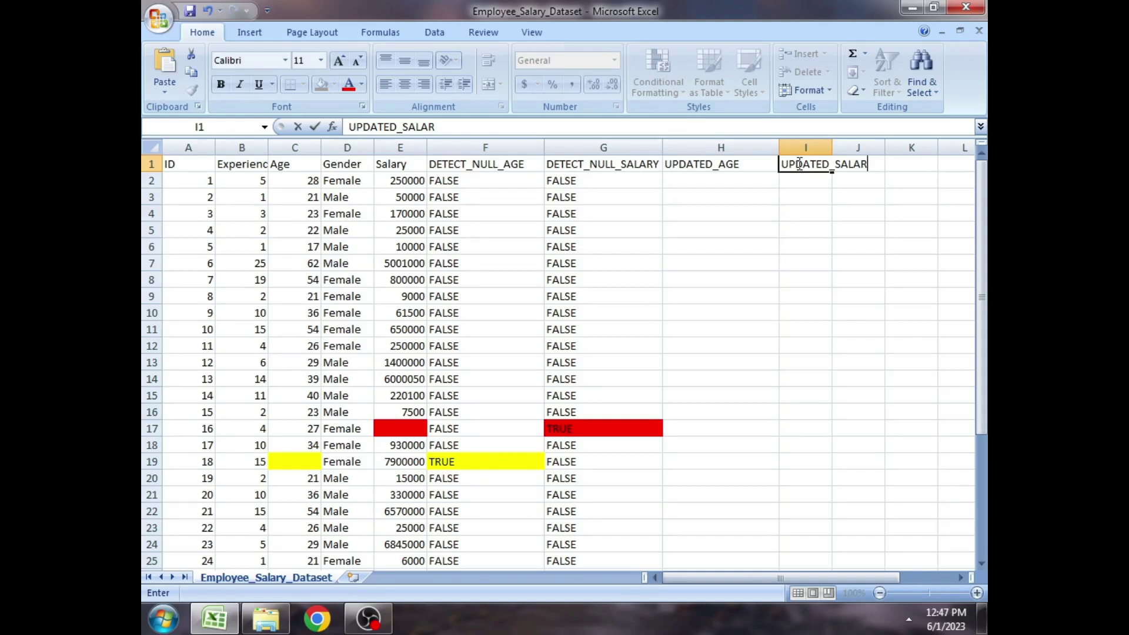
pyautogui.write('Y')
# Enter =IF(ISBLANK(C2),AVERAGE(C2:C36),C2) in H2 and fill it down the UPDATED_AGE column.
pyautogui.click(721, 179)
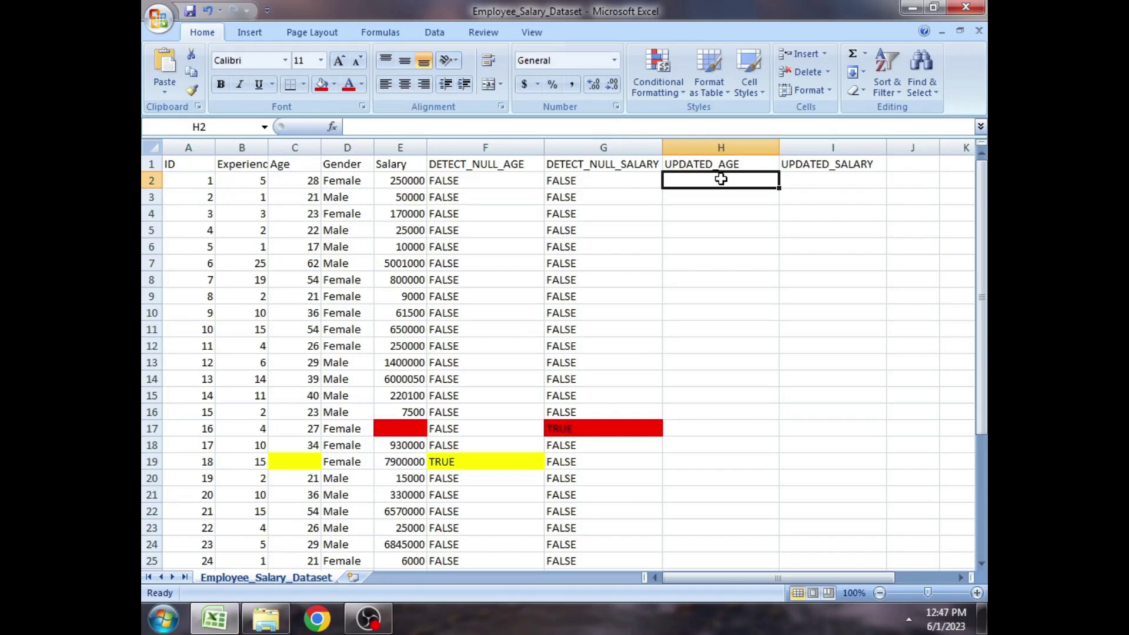
pyautogui.write('=IF(ISBLANK(C2),"TRUE","FALSE")')
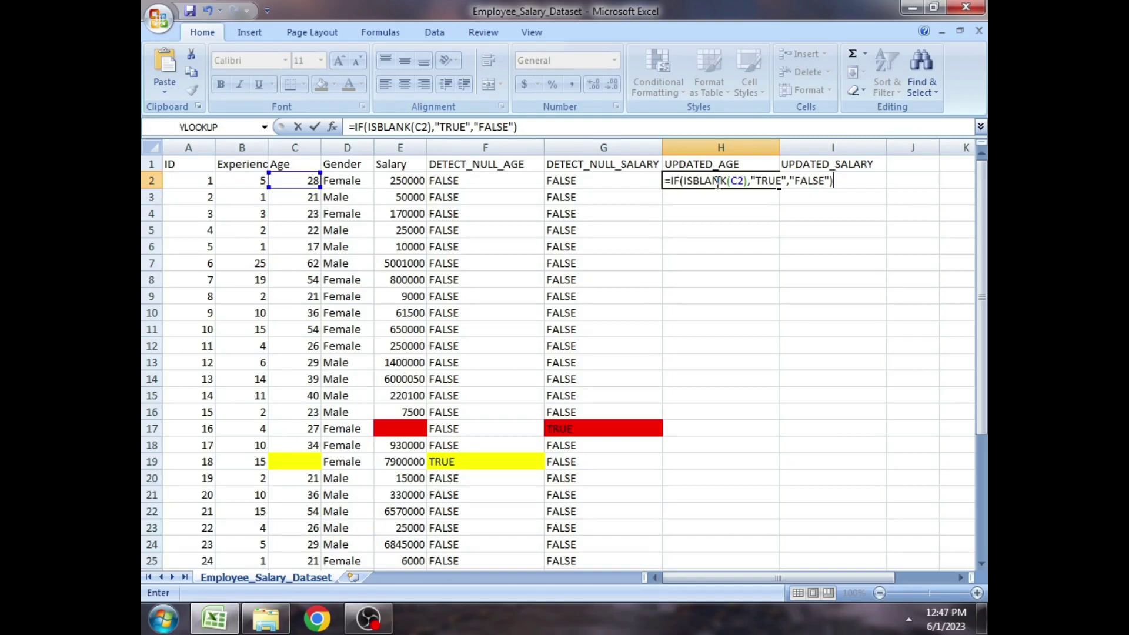
pyautogui.write('AVERAGE(')
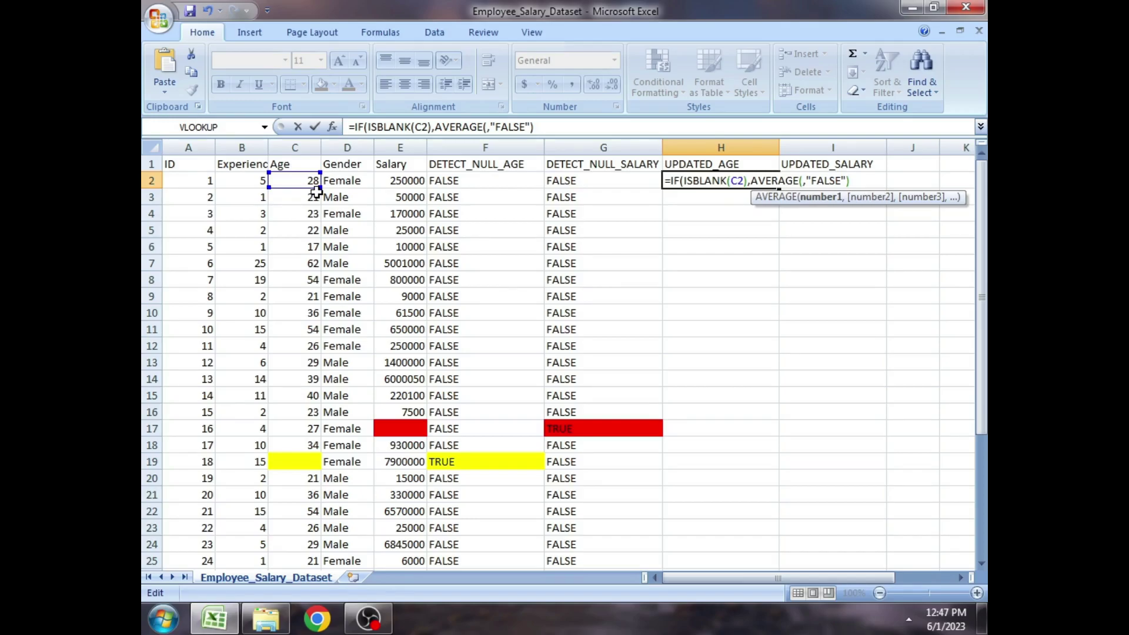
pyautogui.moveTo(316, 192); pyautogui.dragTo(316, 568)
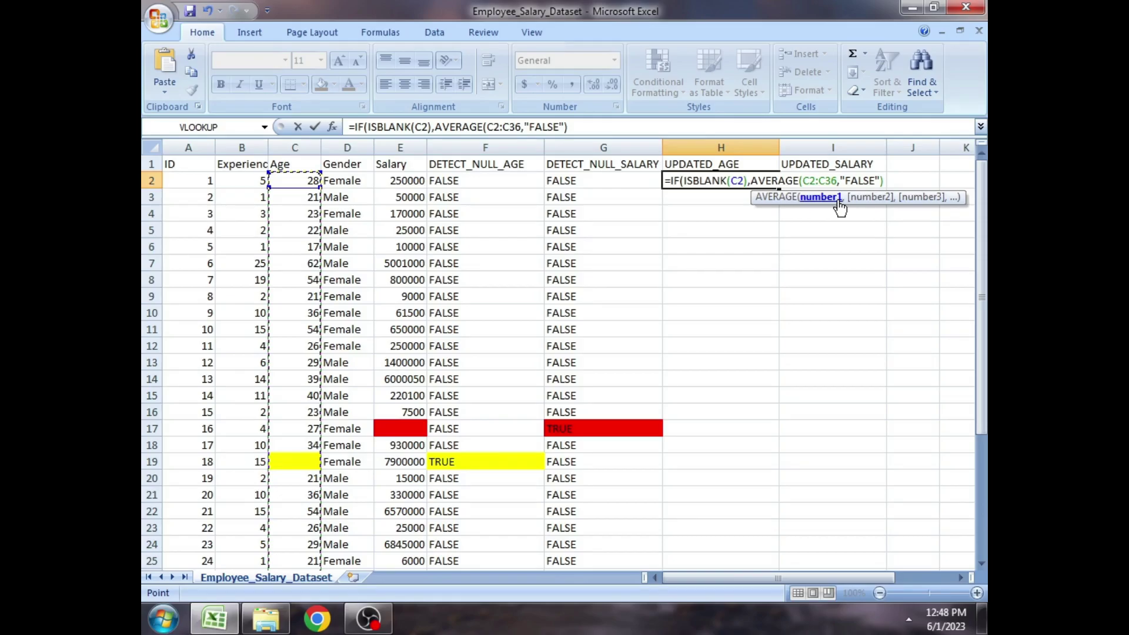
pyautogui.press('BackSpace')
pyautogui.press('BackSpace')
pyautogui.press('BackSpace')
pyautogui.press('BackSpace')
pyautogui.press('BackSpace')
pyautogui.press('BackSpace')
pyautogui.press('BackSpace')
pyautogui.press('BackSpace')
pyautogui.press('BackSpace')
pyautogui.write('),')
pyautogui.click(296, 180)
pyautogui.hotkey('ctrl', 'Return')
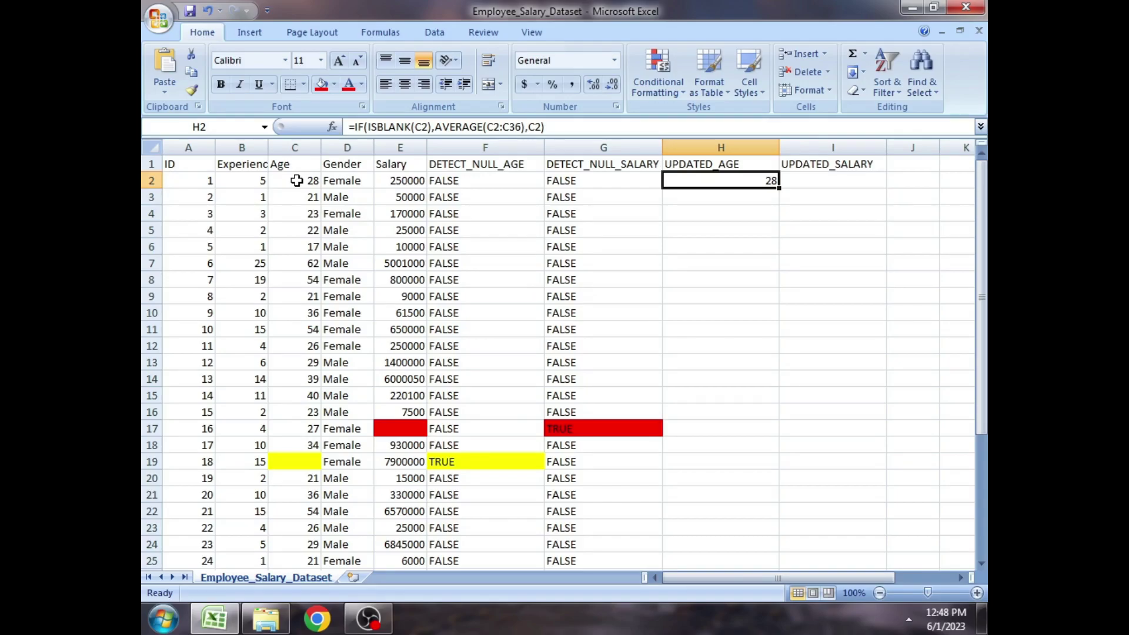
pyautogui.moveTo(779, 189); pyautogui.dragTo(779, 462)
pyautogui.click(721, 461)
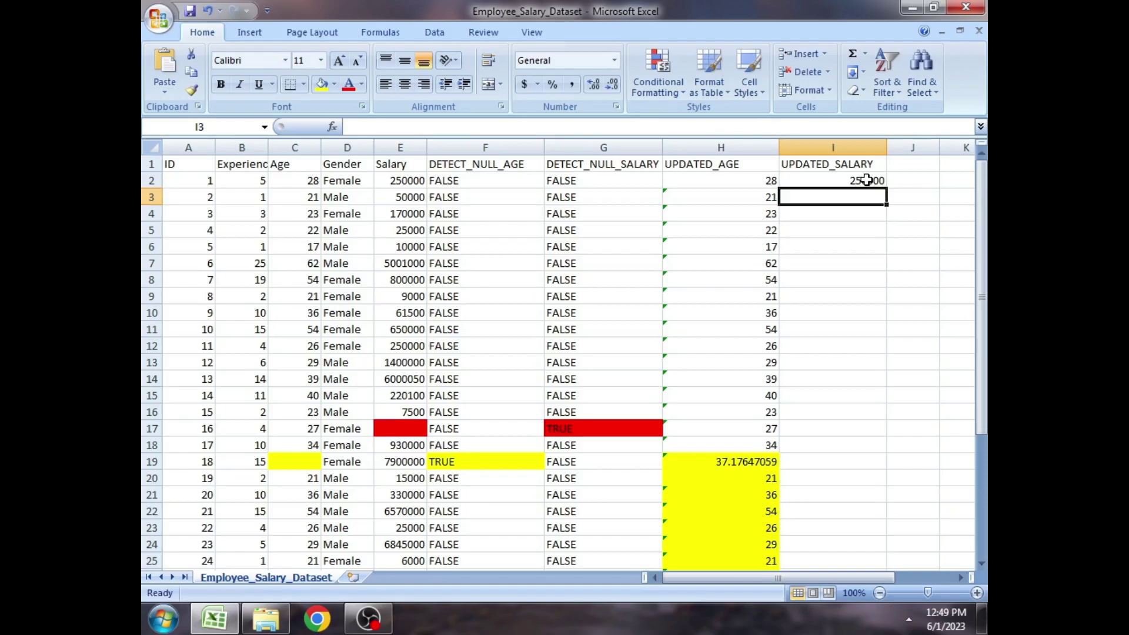
# Highlight the filled-in salary in I17 with red fill and keep yellow fill only on H19 in the UPDATED_AGE column.
pyautogui.click(349, 84)
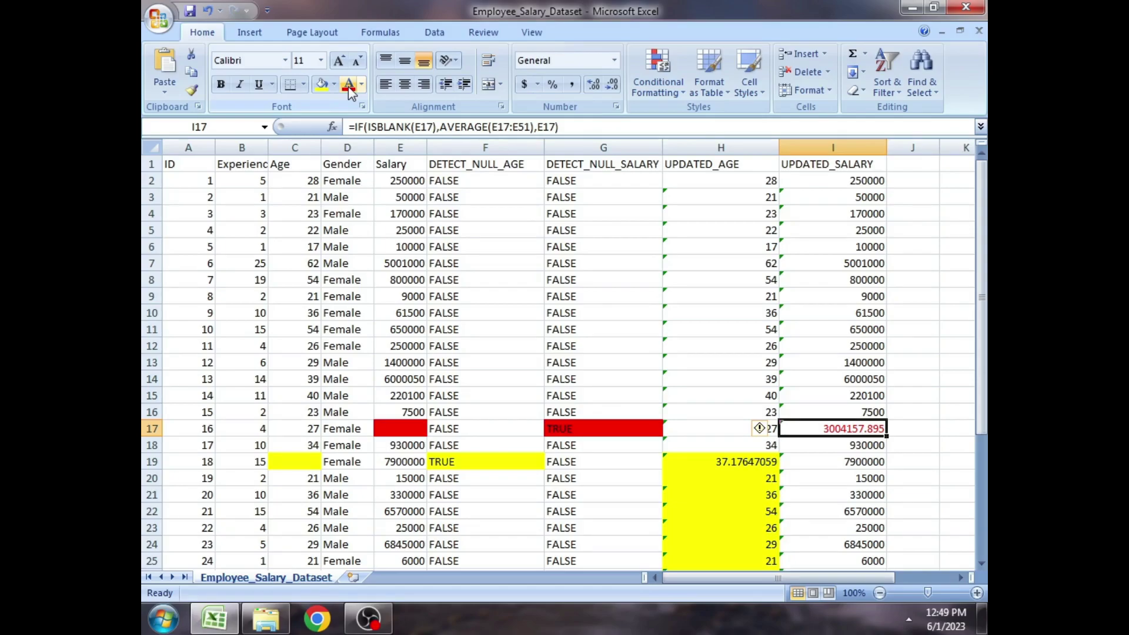
pyautogui.hotkey('ctrl', 'z')
pyautogui.click(724, 460)
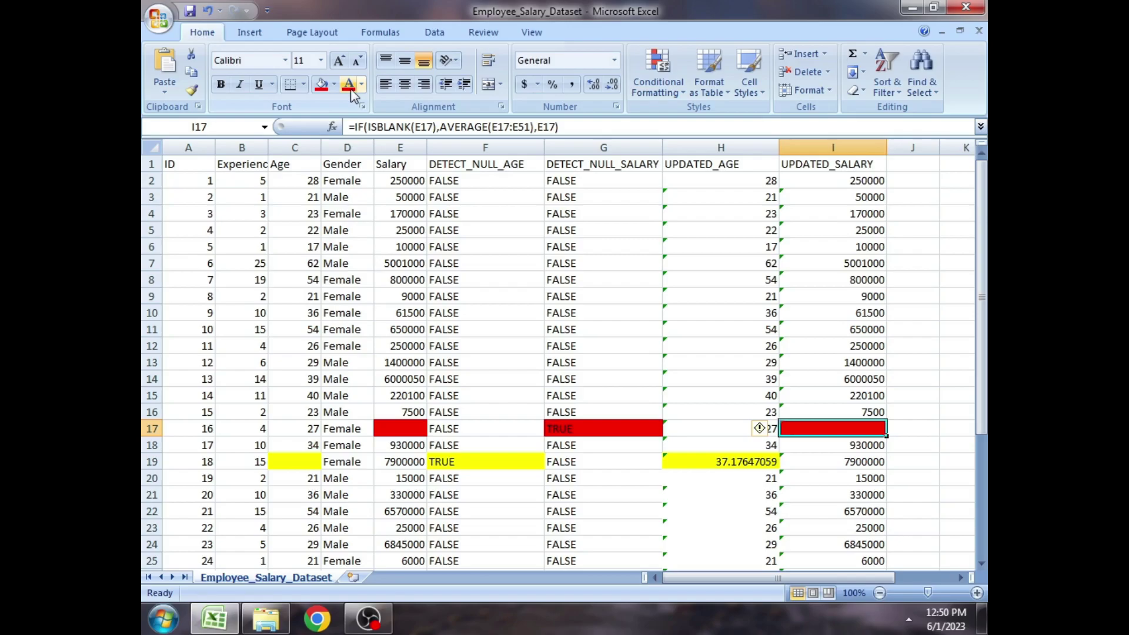
# Add the headings UPDATED_AGE_MEDIAN and UPDATED_SALARY_MEDIAN in J1:K1 and enter =IF(ISBLANK(C2),MEDIAN(C2:C36),C2) in J2.
pyautogui.hscroll(2, 765, 382)
pyautogui.click(807, 412)
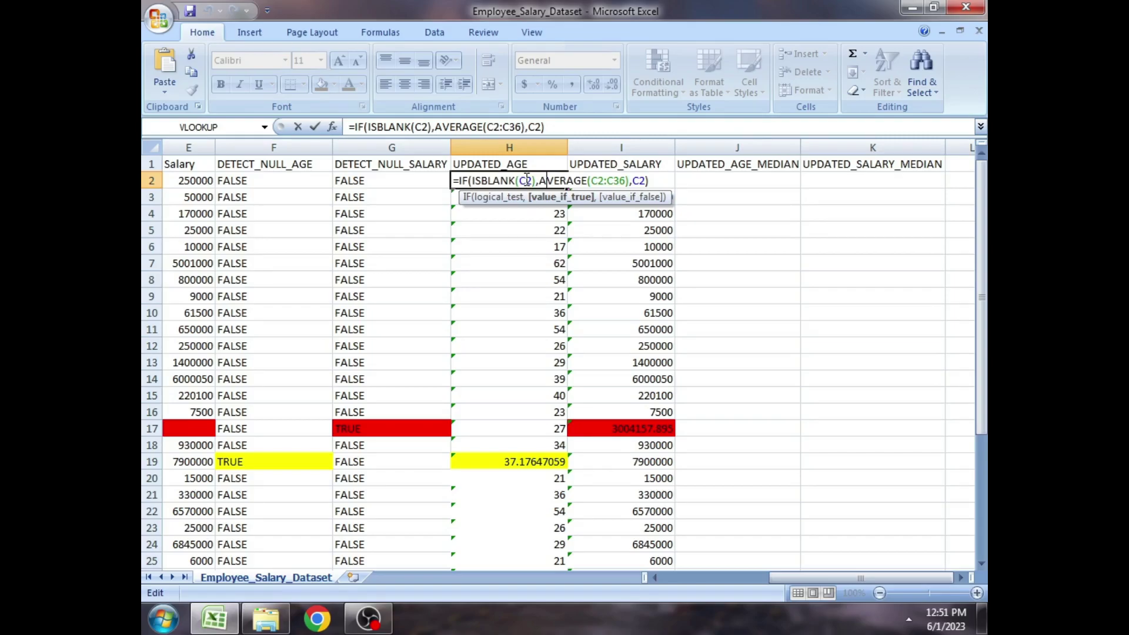
pyautogui.press('Return')
pyautogui.click(795, 180)
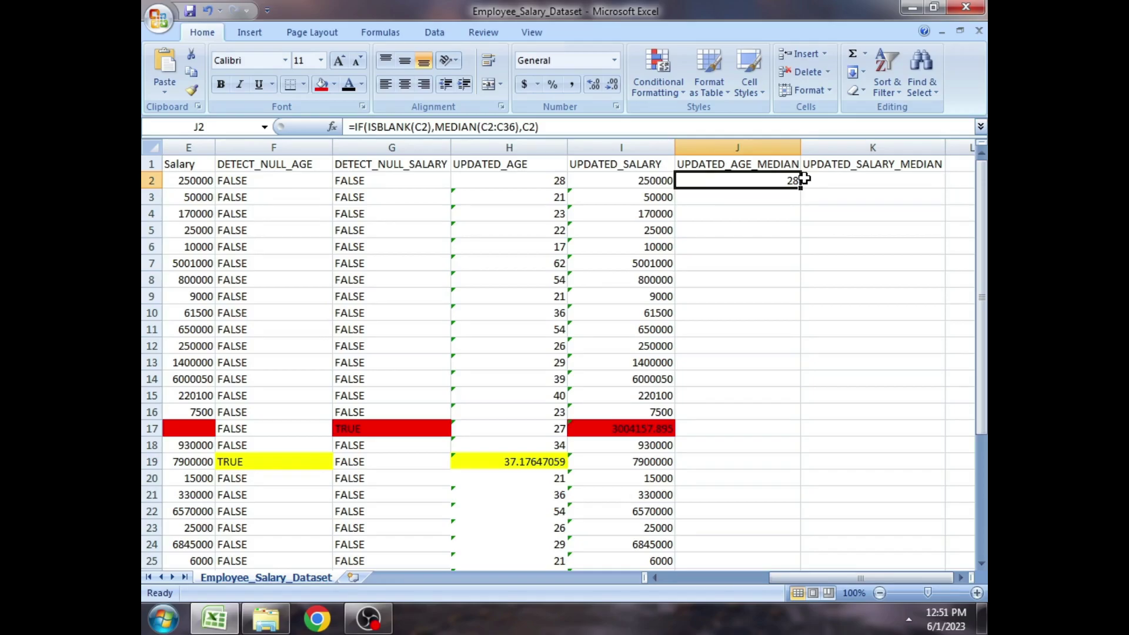
# Fill the M2 formula =IF(ISBLANK(E2),MODE(E2:E36),E2) down the SALARY_MODE column.
pyautogui.click(335, 84)
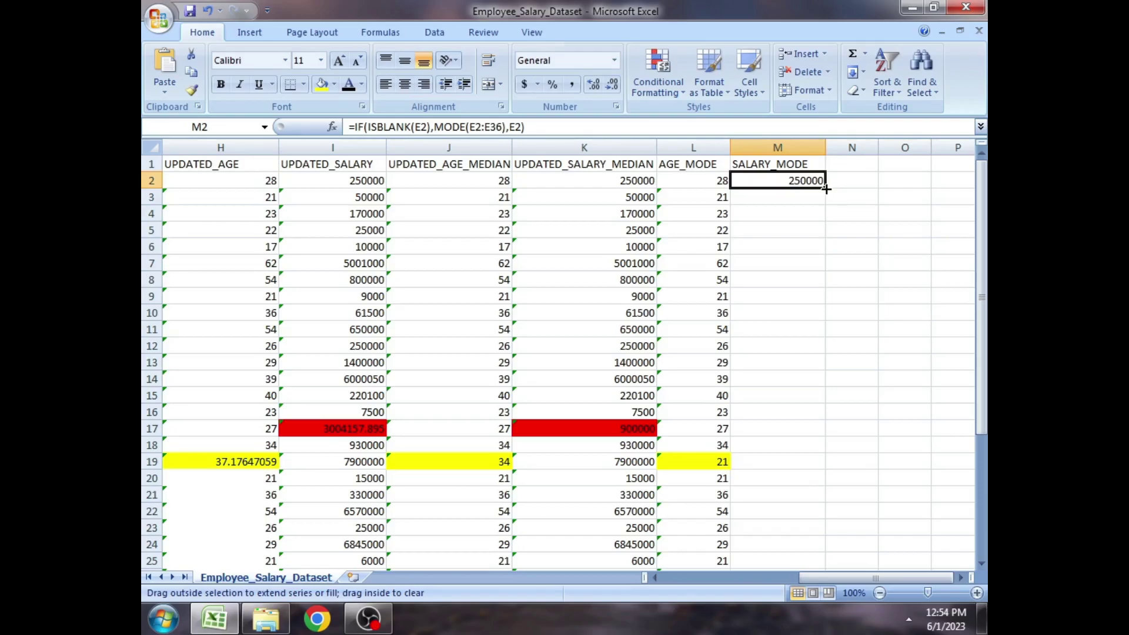
pyautogui.doubleClick(826, 189)
pyautogui.doubleClick(782, 429)
pyautogui.click(852, 462)
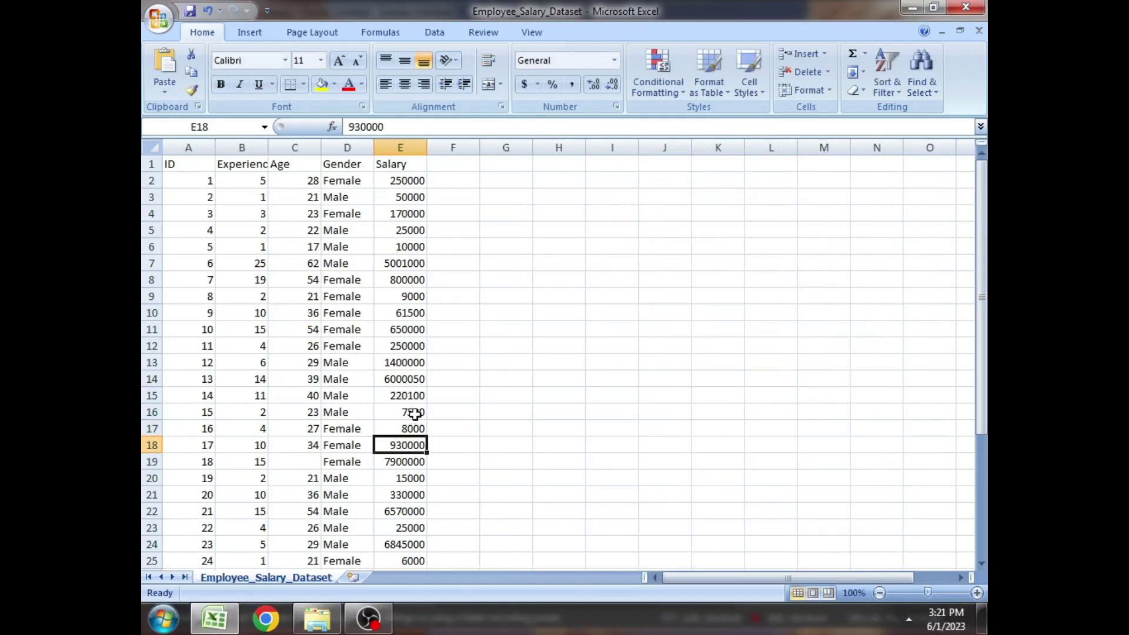
pyautogui.doubleClick(412, 428)
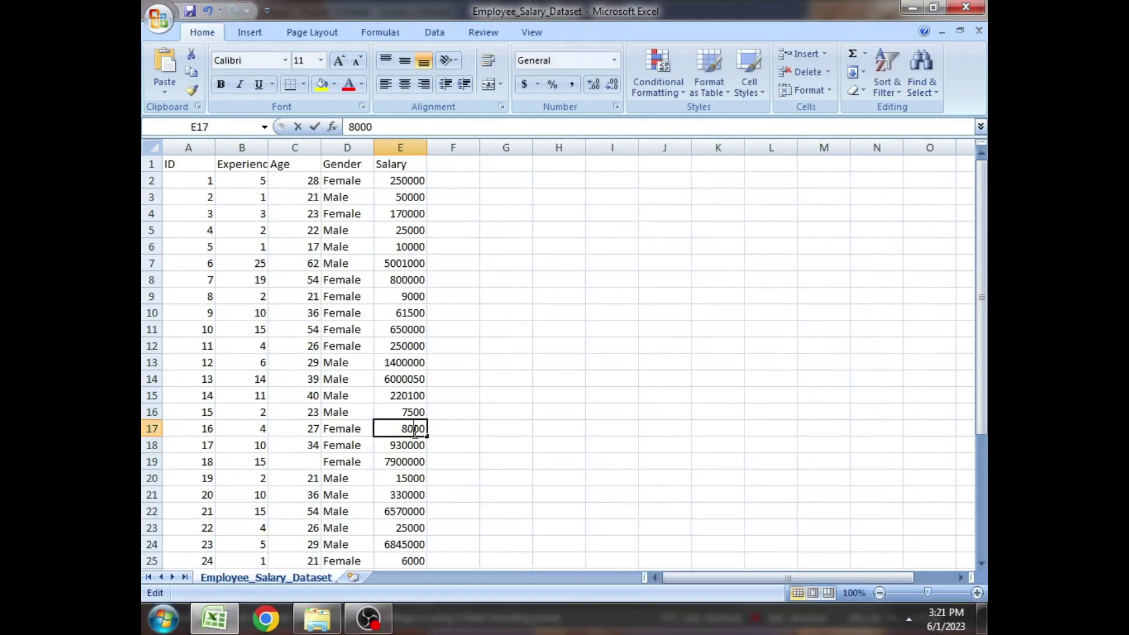
pyautogui.moveTo(376, 428); pyautogui.dragTo(423, 432)
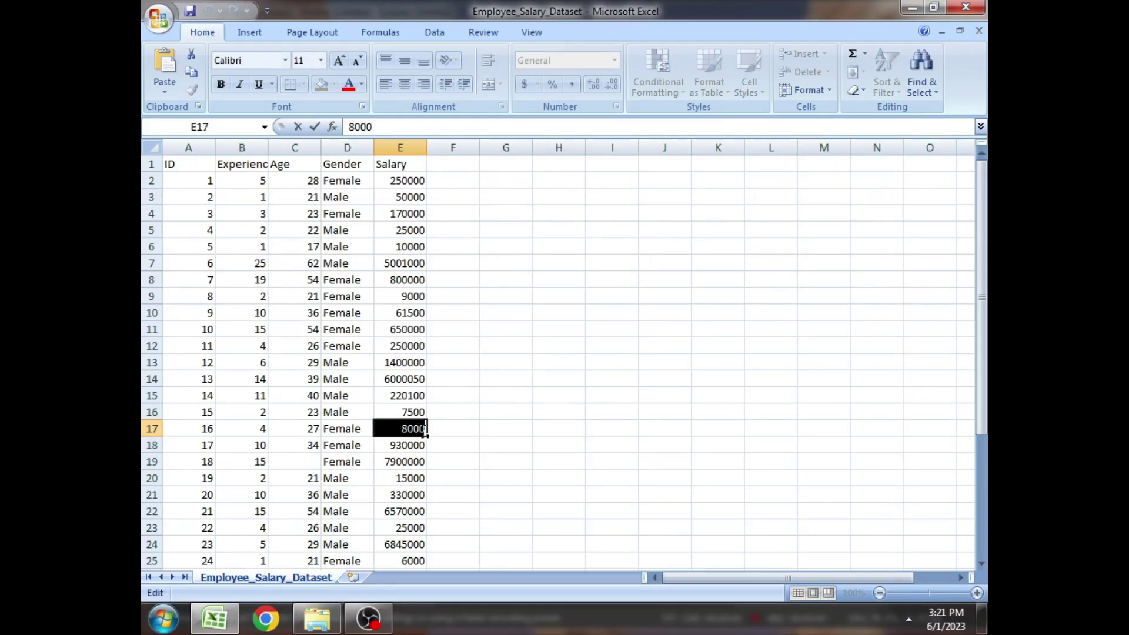
pyautogui.click(391, 247)
pyautogui.click(259, 196)
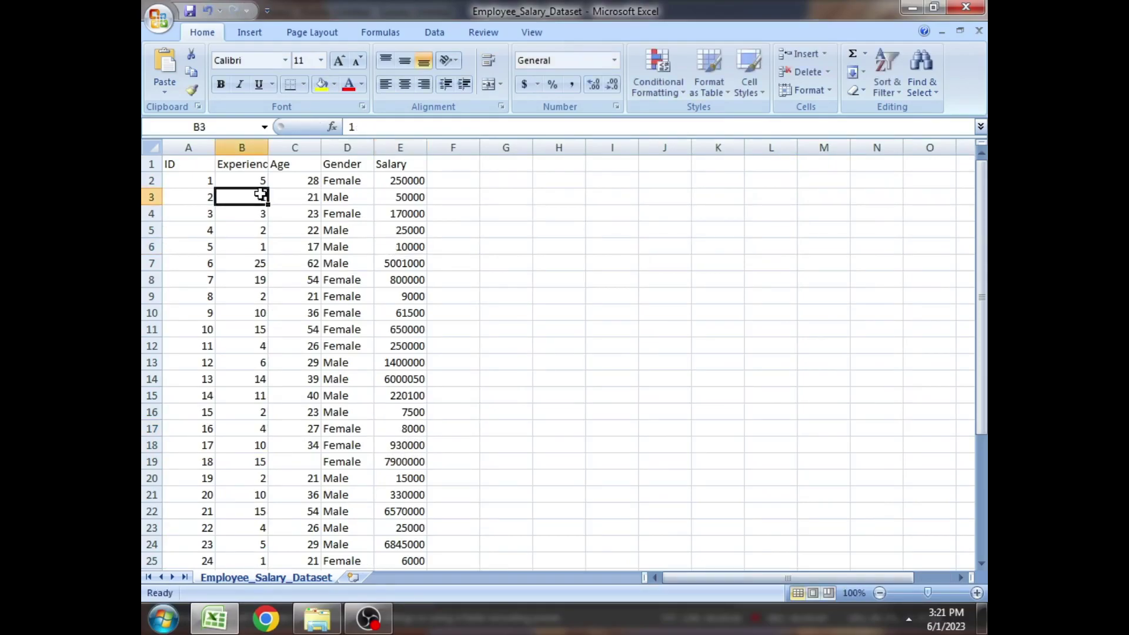
pyautogui.click(260, 263)
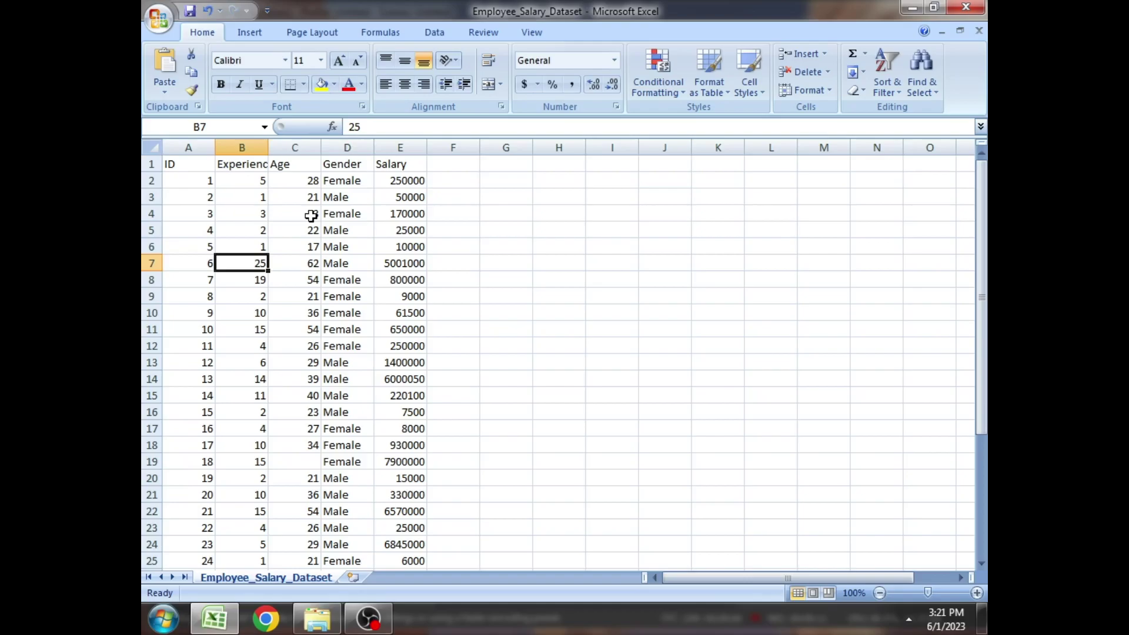
# Enter the heading "salary/exp" in F1 and widen column F to fit it.
pyautogui.doubleClick(454, 163)
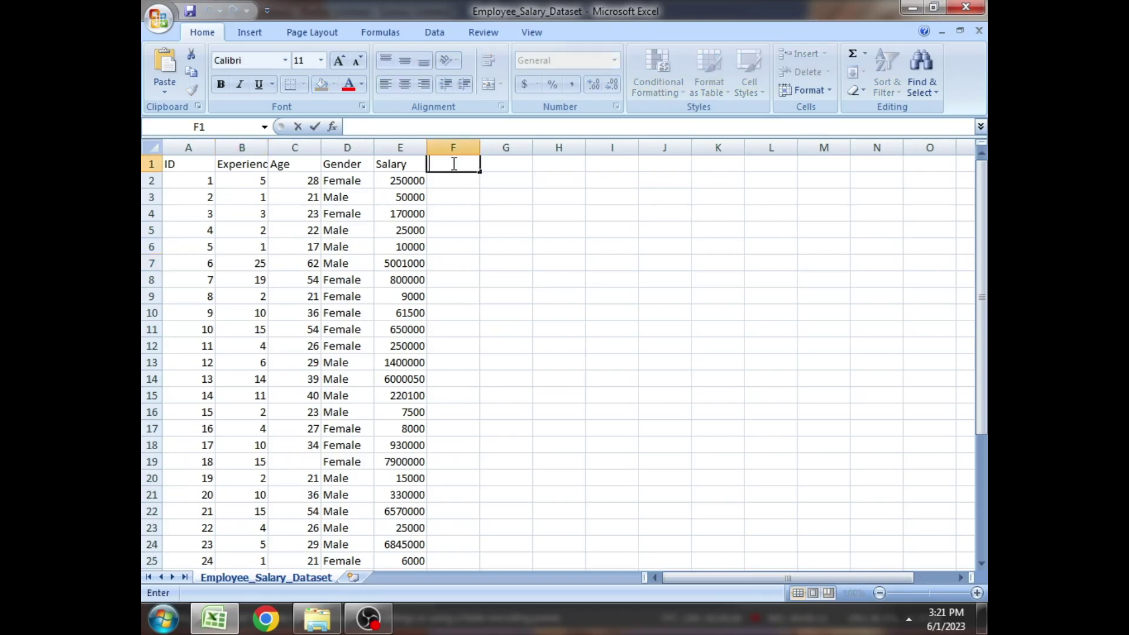
pyautogui.write('salary/ex')
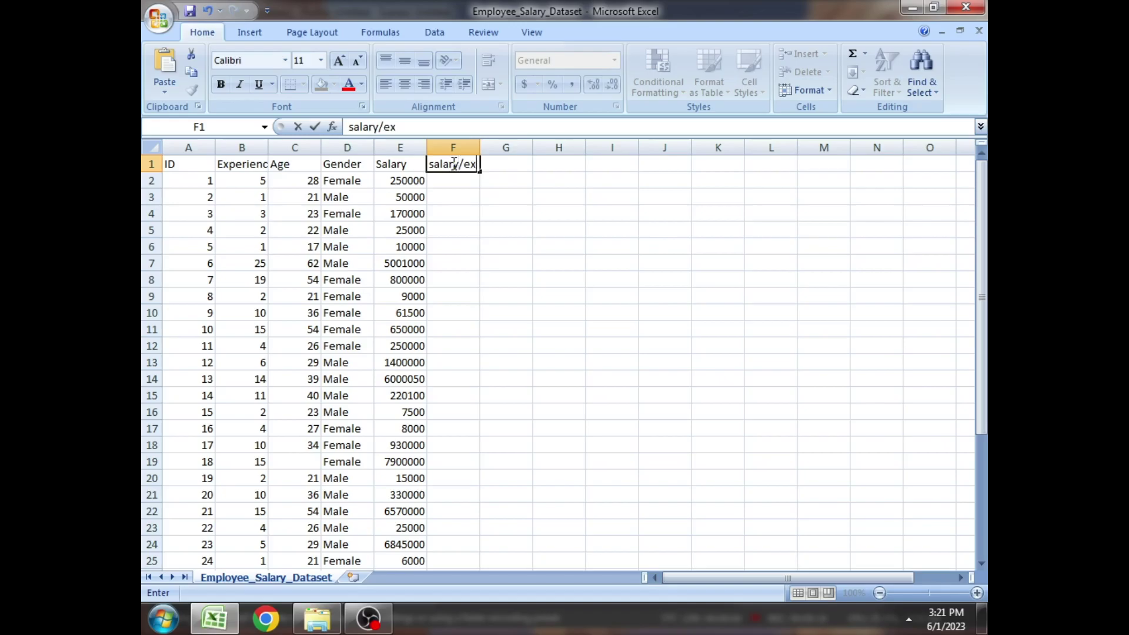
pyautogui.write('p')
pyautogui.press('Return')
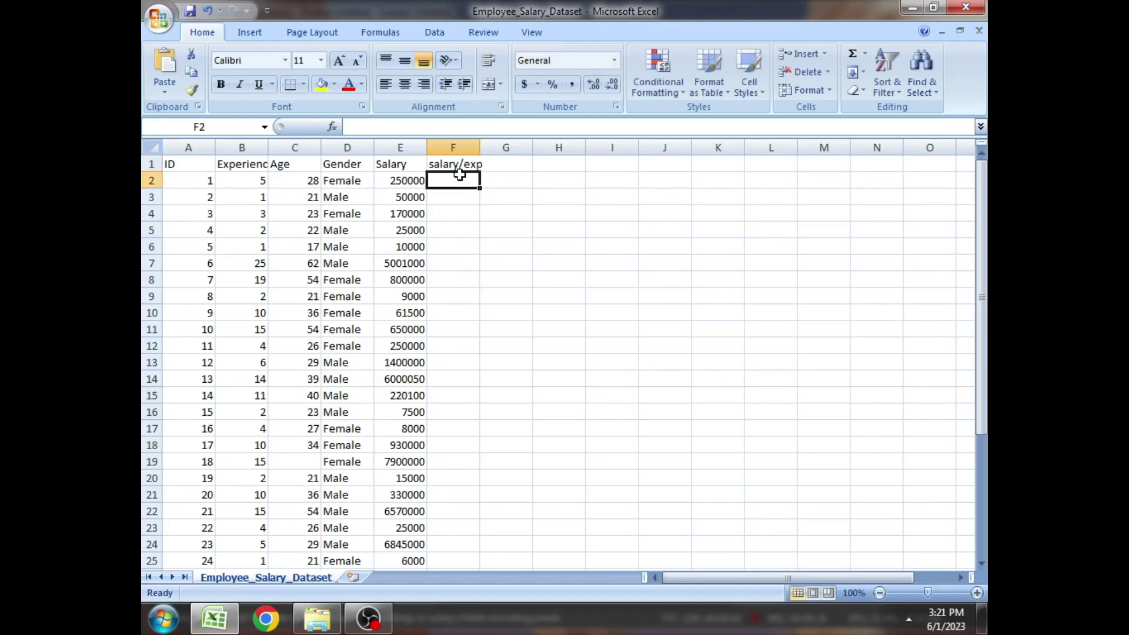
pyautogui.moveTo(479, 148); pyautogui.dragTo(498, 148)
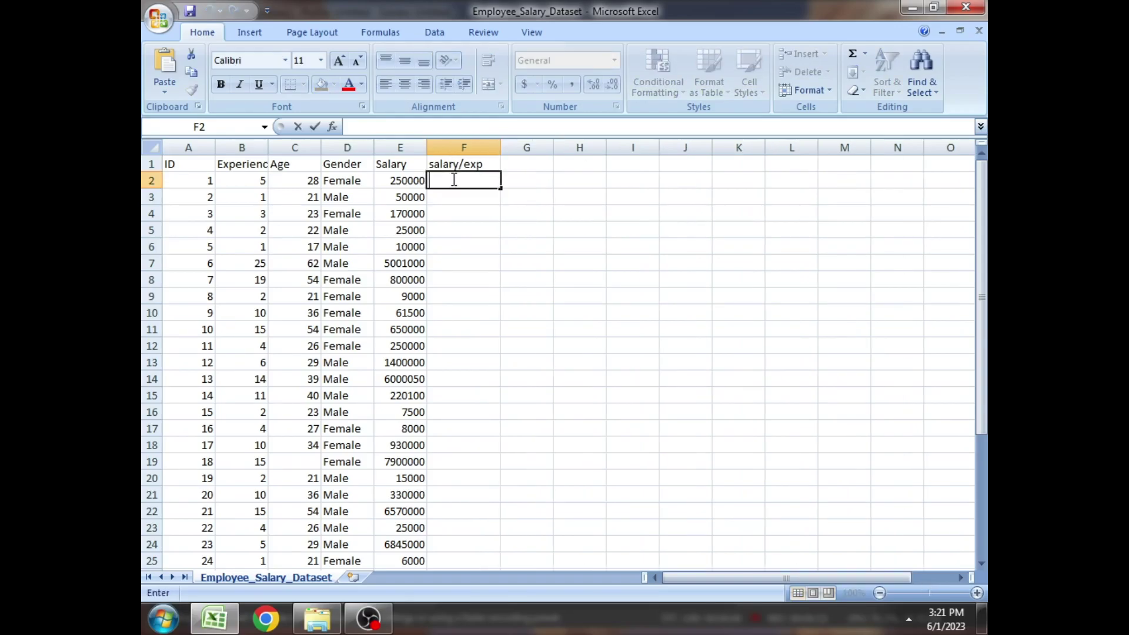
# Enter =E2/C2 in F2 and fill it down the salary/exp column through row 36.
pyautogui.write('=')
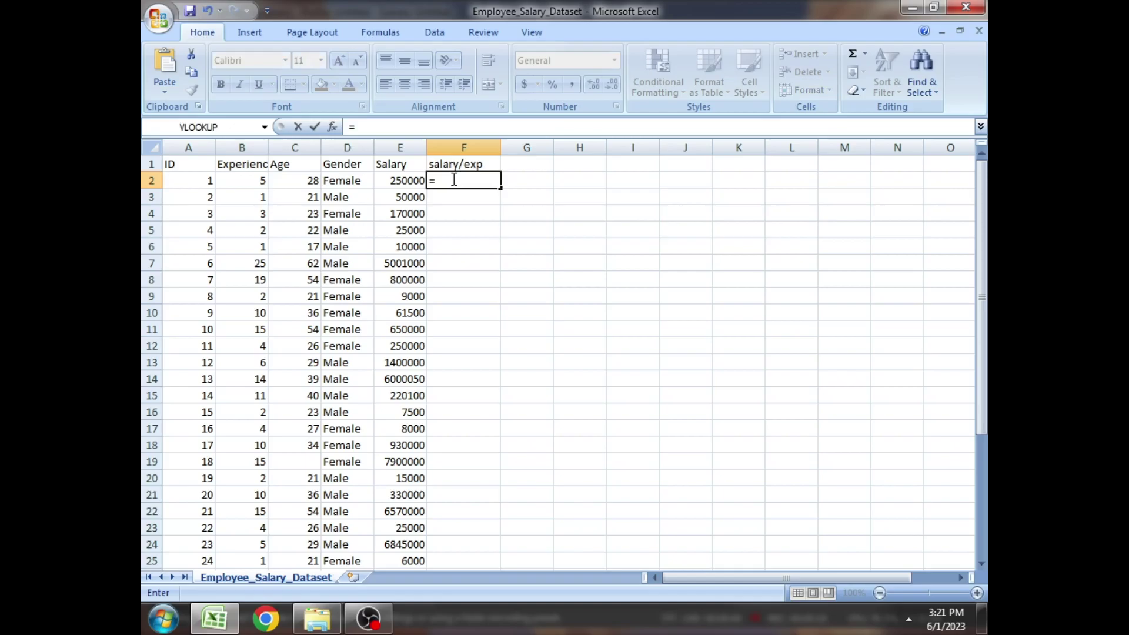
pyautogui.click(402, 180)
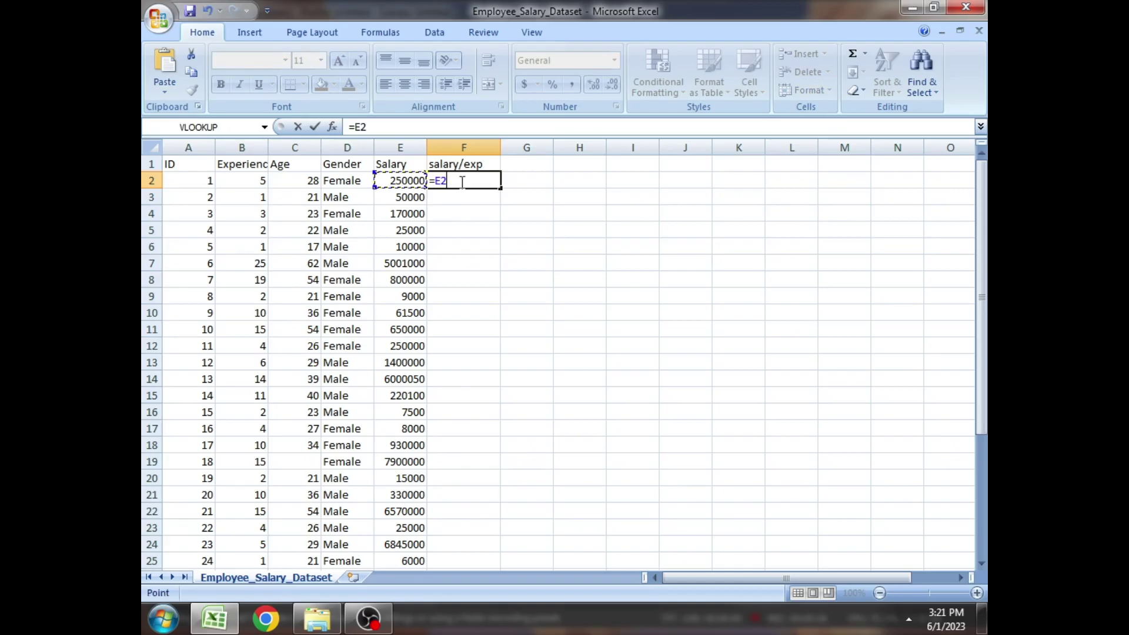
pyautogui.write('/')
pyautogui.click(303, 181)
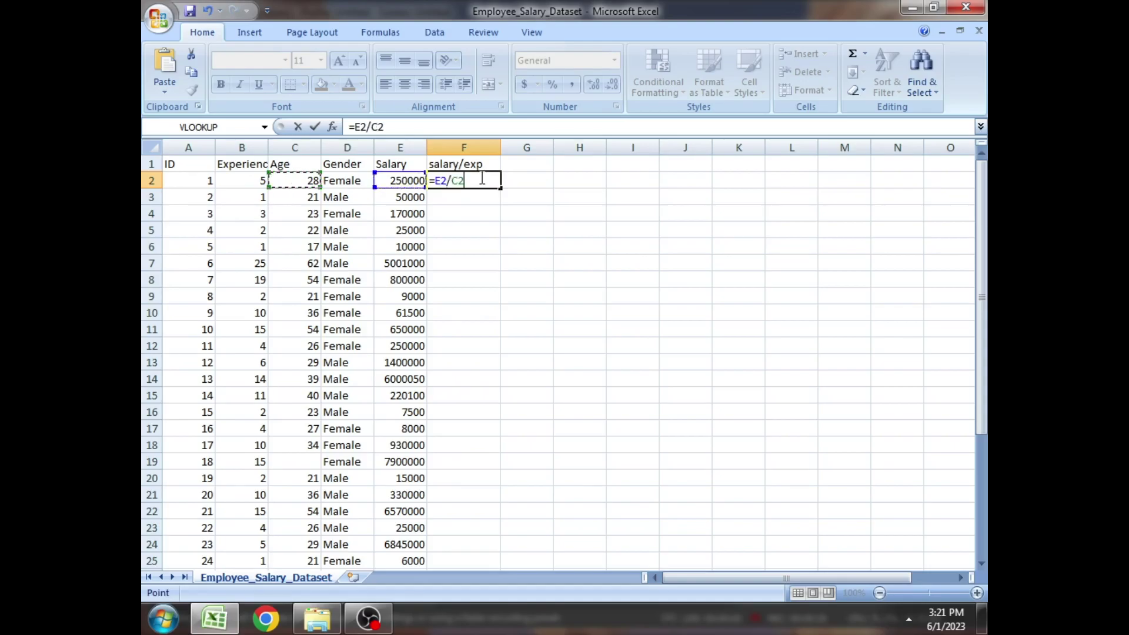
pyautogui.press('Return')
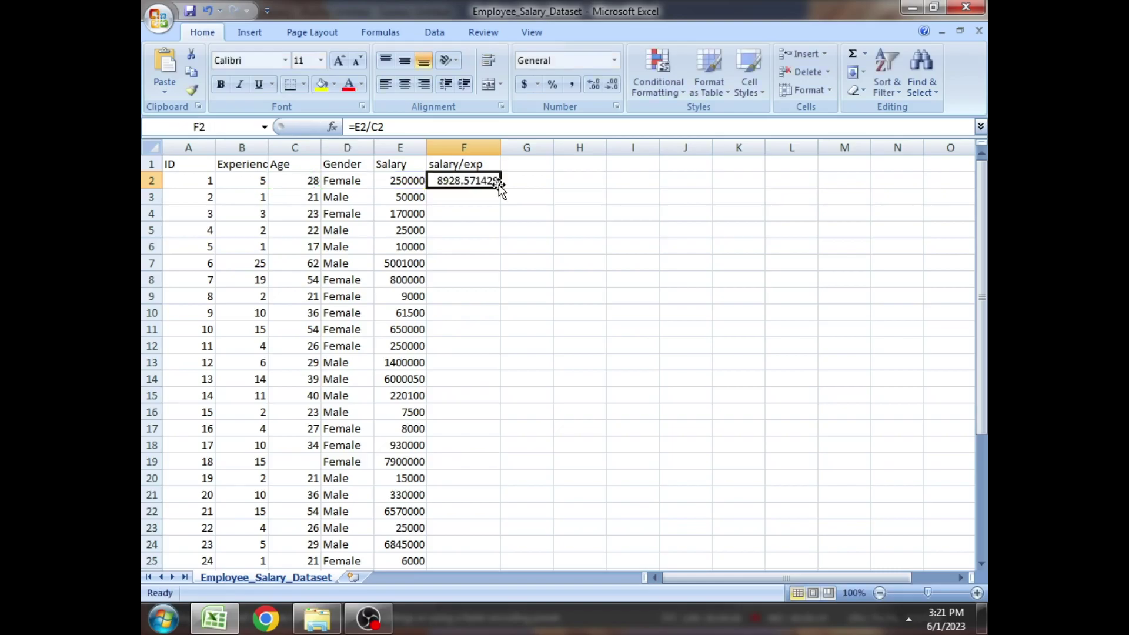
pyautogui.moveTo(498, 185); pyautogui.dragTo(480, 539)
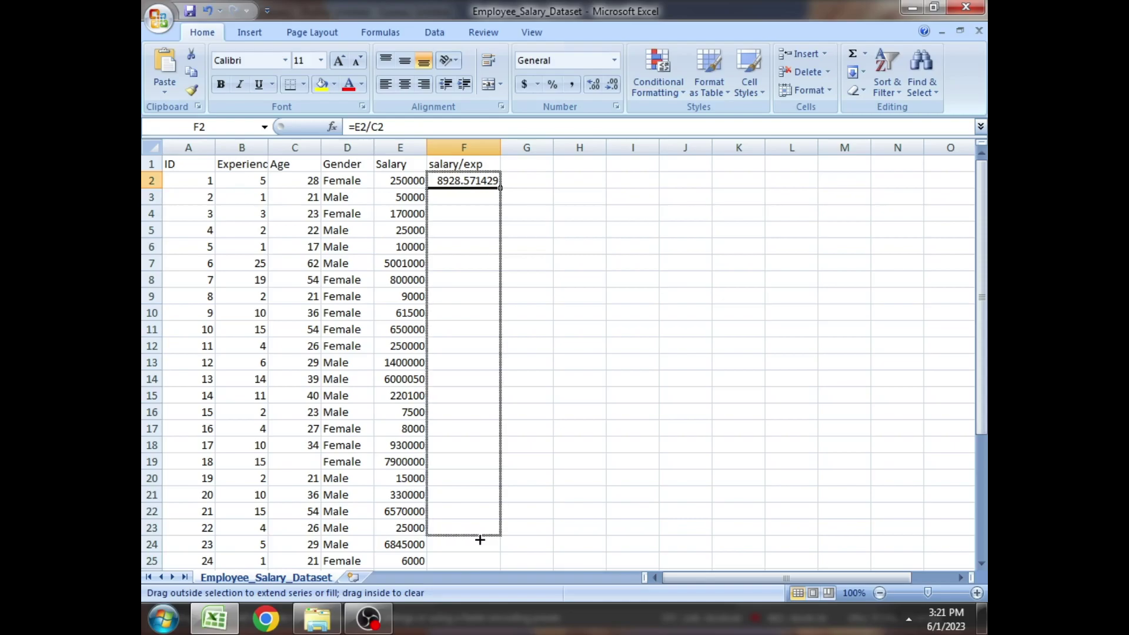
pyautogui.moveTo(480, 540); pyautogui.dragTo(484, 586)
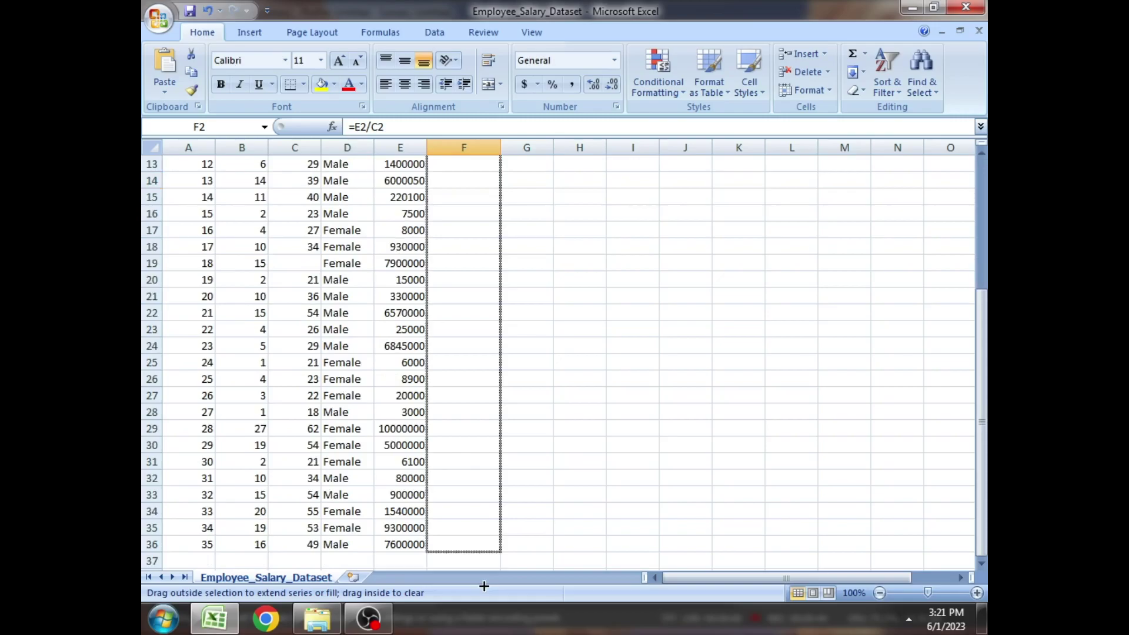
pyautogui.moveTo(484, 586); pyautogui.dragTo(484, 586)
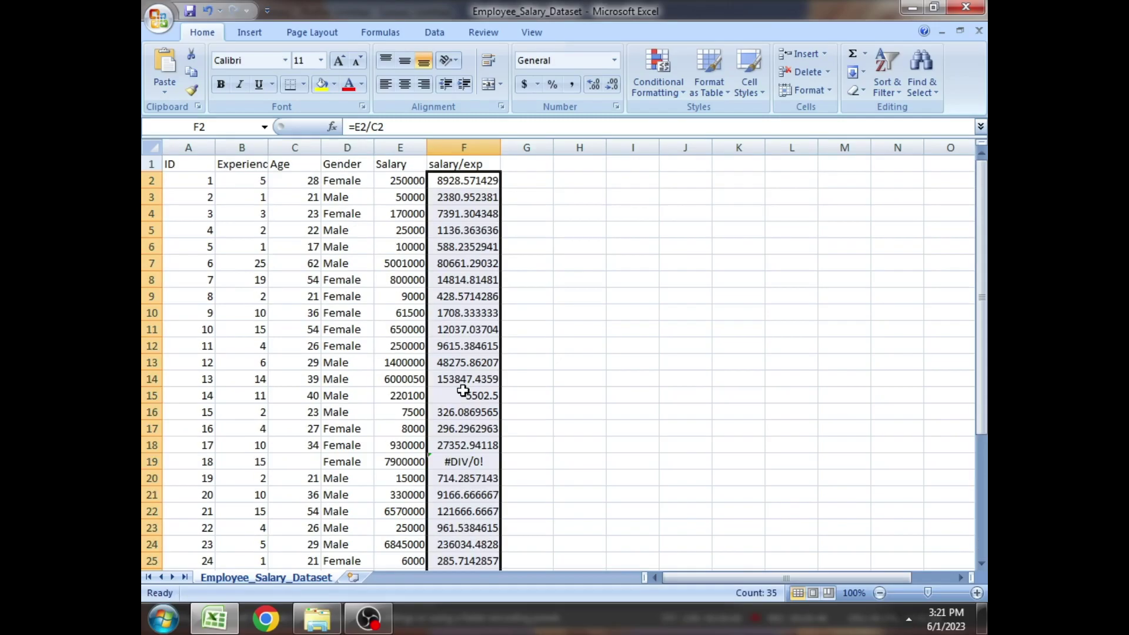
# Highlight the #DIV/0! error cell F19 in the salary/exp column with yellow fill.
pyautogui.click(464, 462)
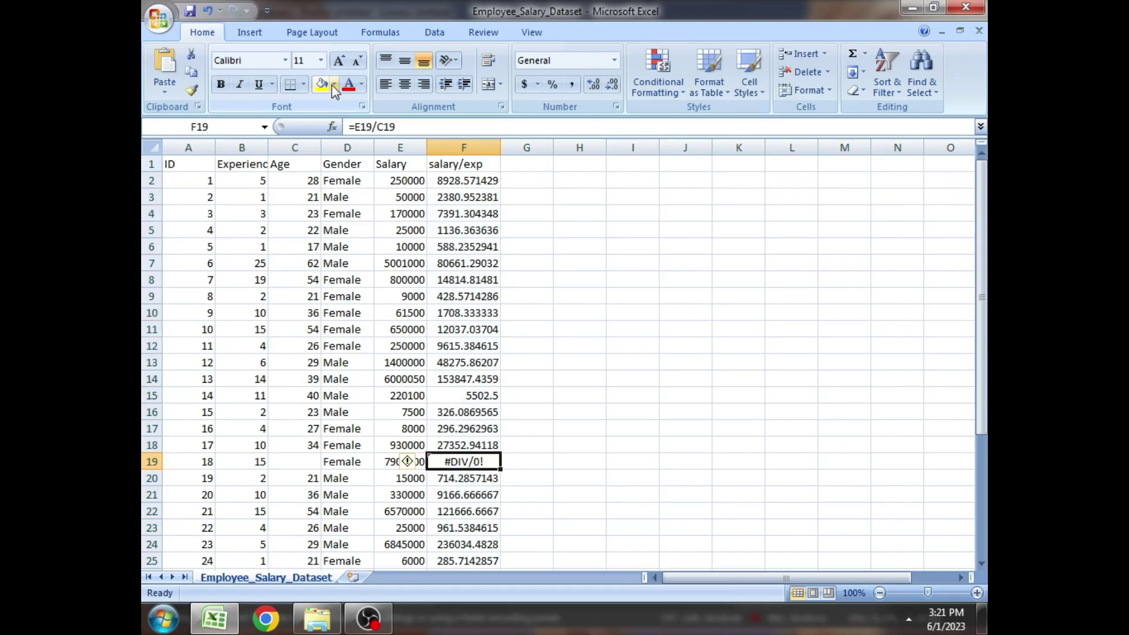
pyautogui.click(334, 86)
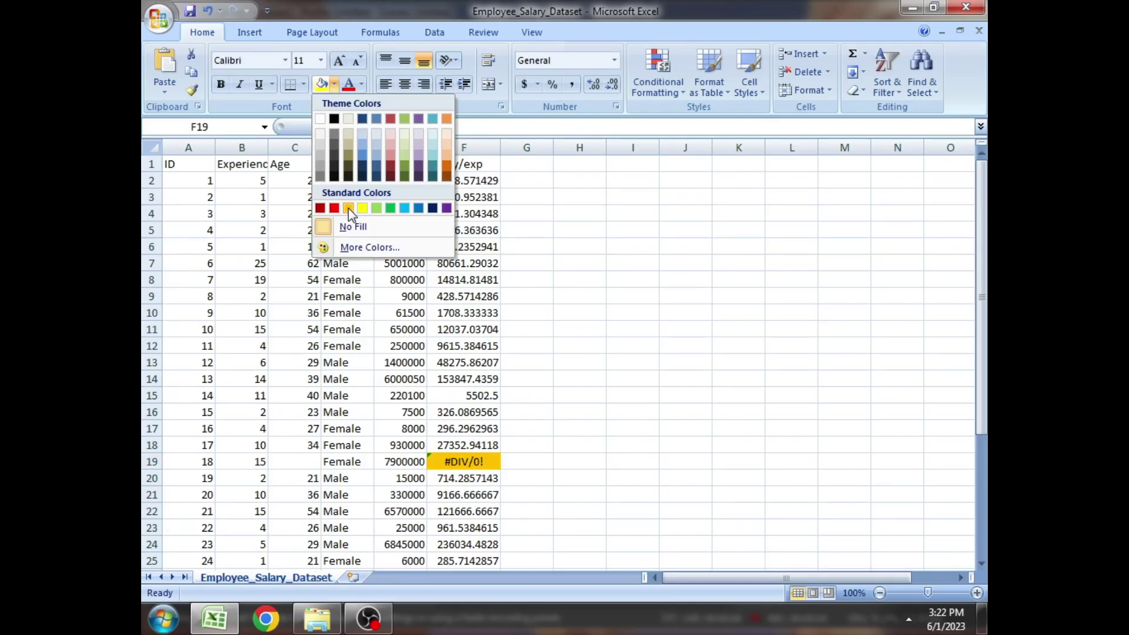
pyautogui.click(362, 208)
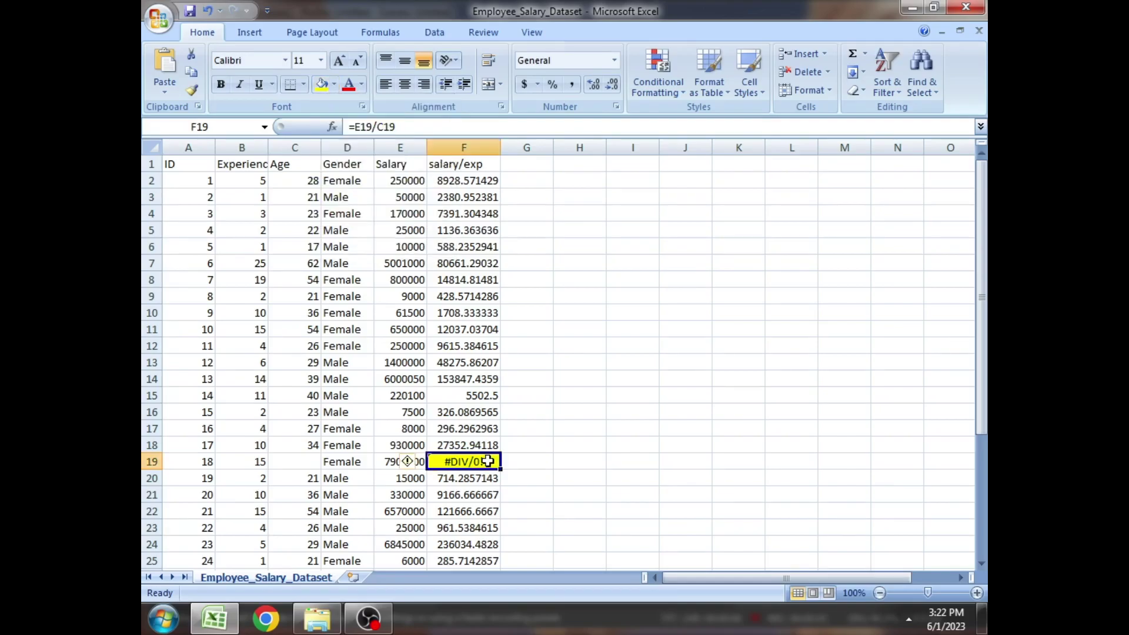
# Replace the formula in F19 with an IFERROR function that takes E19/C19 as its value argument.
pyautogui.doubleClick(457, 462)
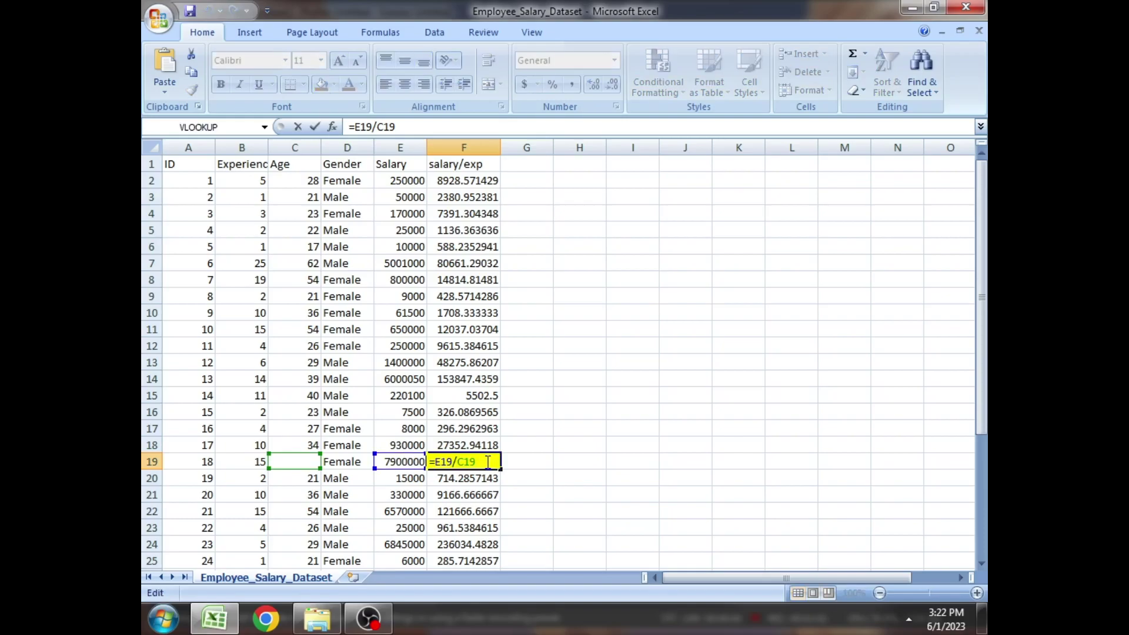
pyautogui.moveTo(488, 462); pyautogui.dragTo(438, 462)
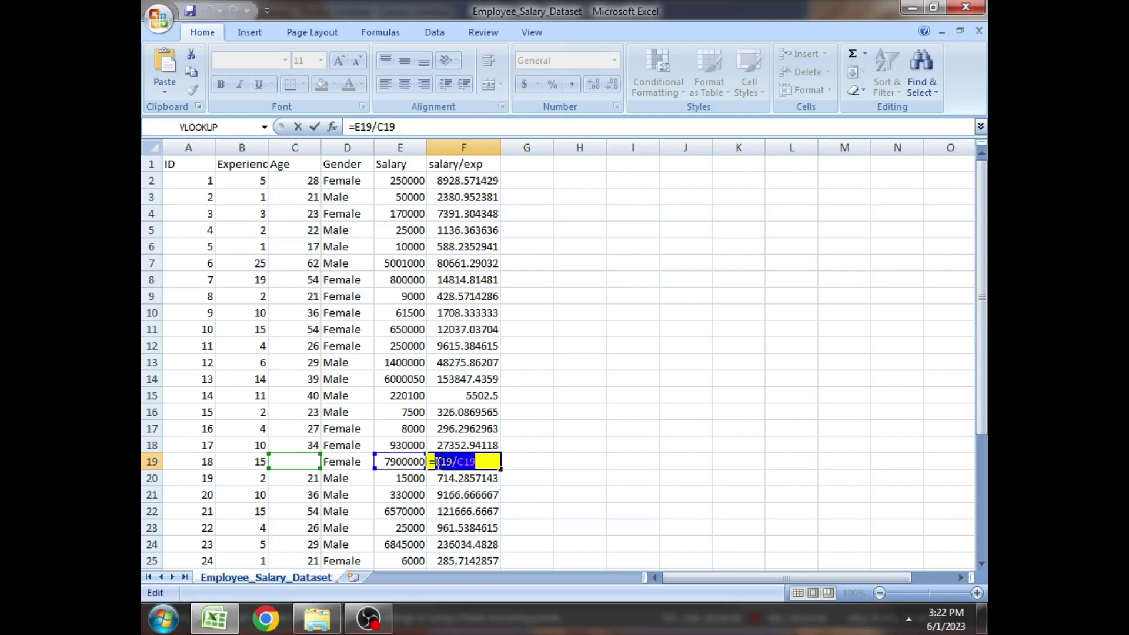
pyautogui.write('ife')
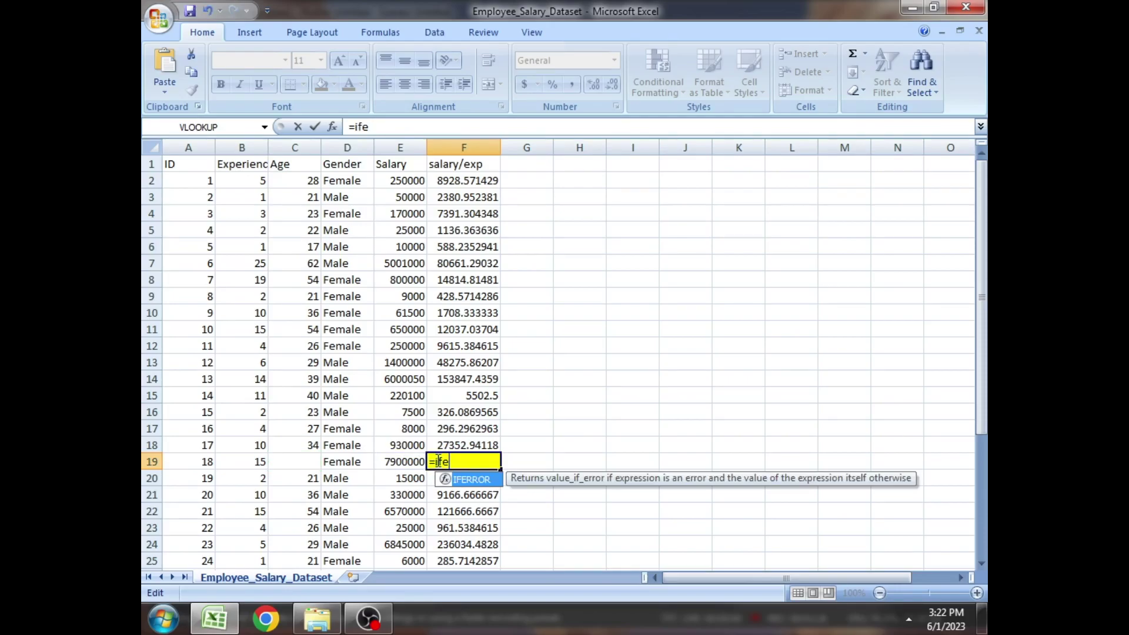
pyautogui.write('rror()')
pyautogui.press('Left')
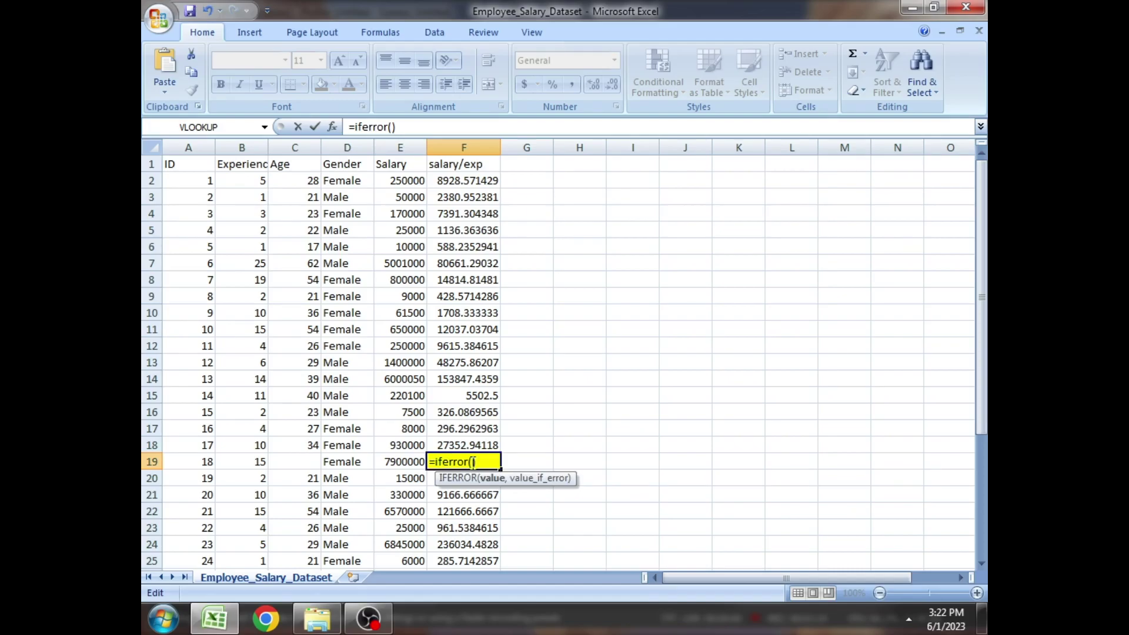
pyautogui.click(396, 461)
pyautogui.write('/')
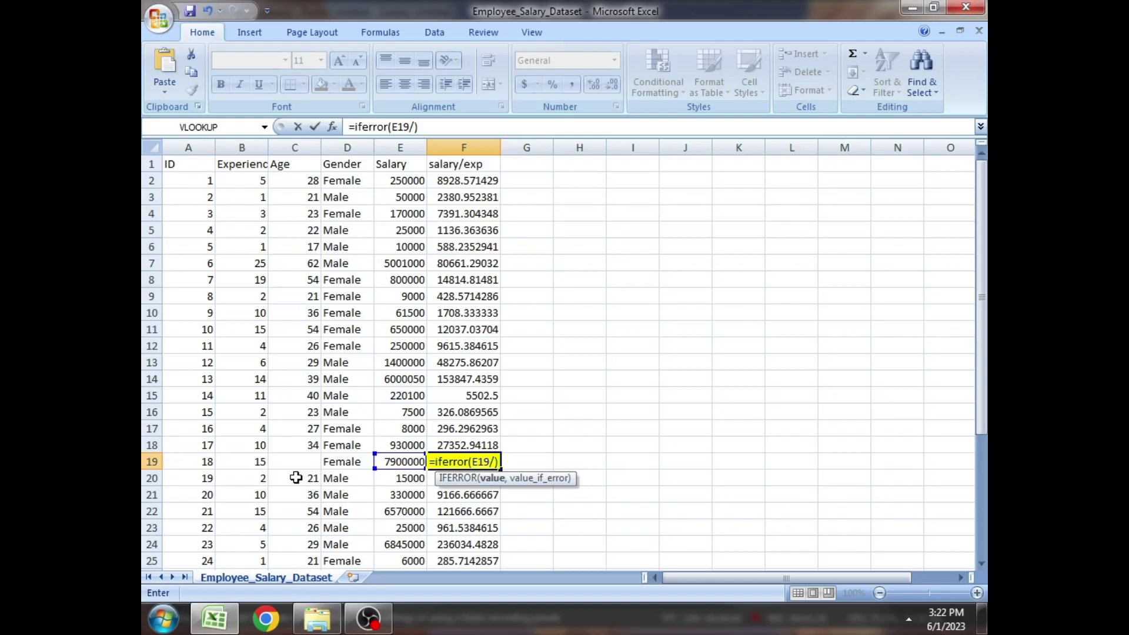
pyautogui.click(295, 462)
pyautogui.write(',')
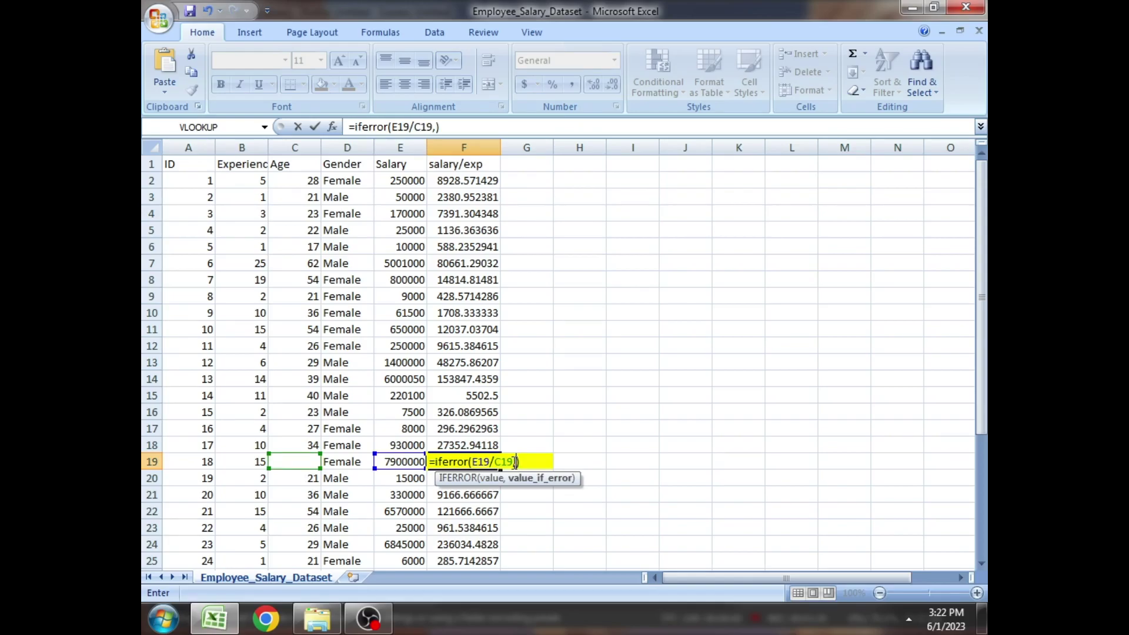
# Complete the F19 IFERROR formula with AVERAGE(F2:F36) as the error value and dismiss the circular reference help.
pyautogui.write('a')
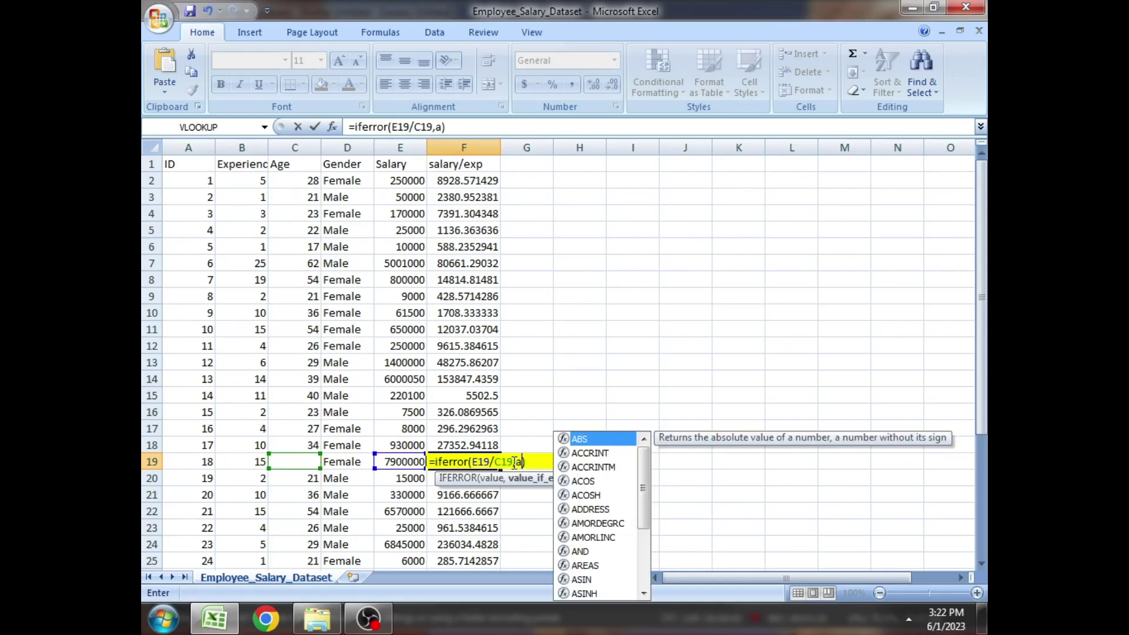
pyautogui.write('verag')
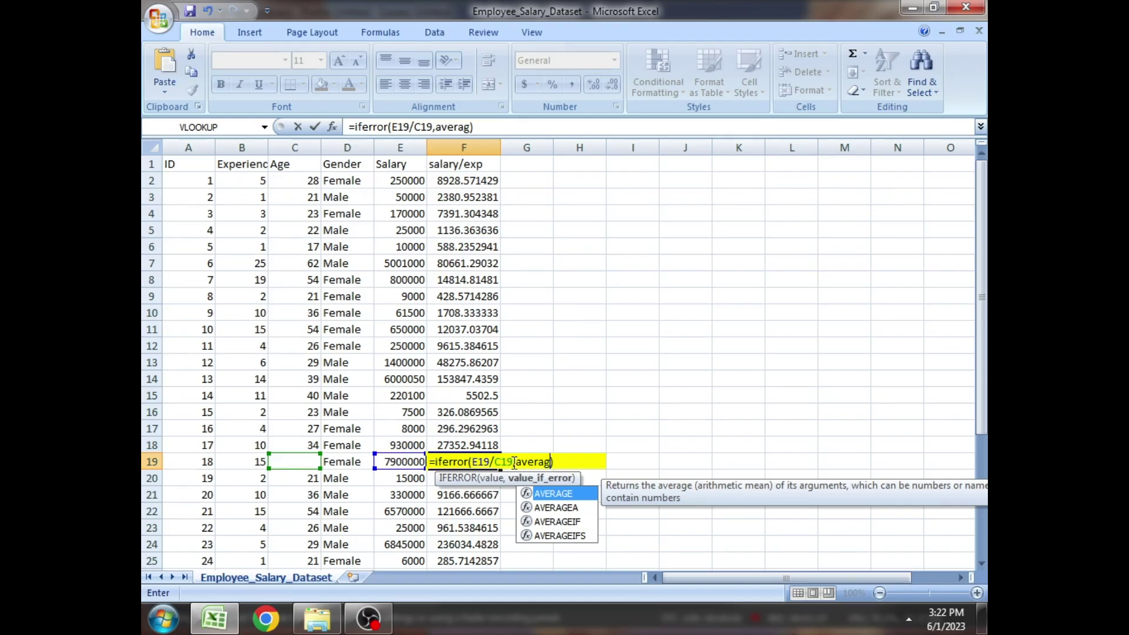
pyautogui.press('Tab')
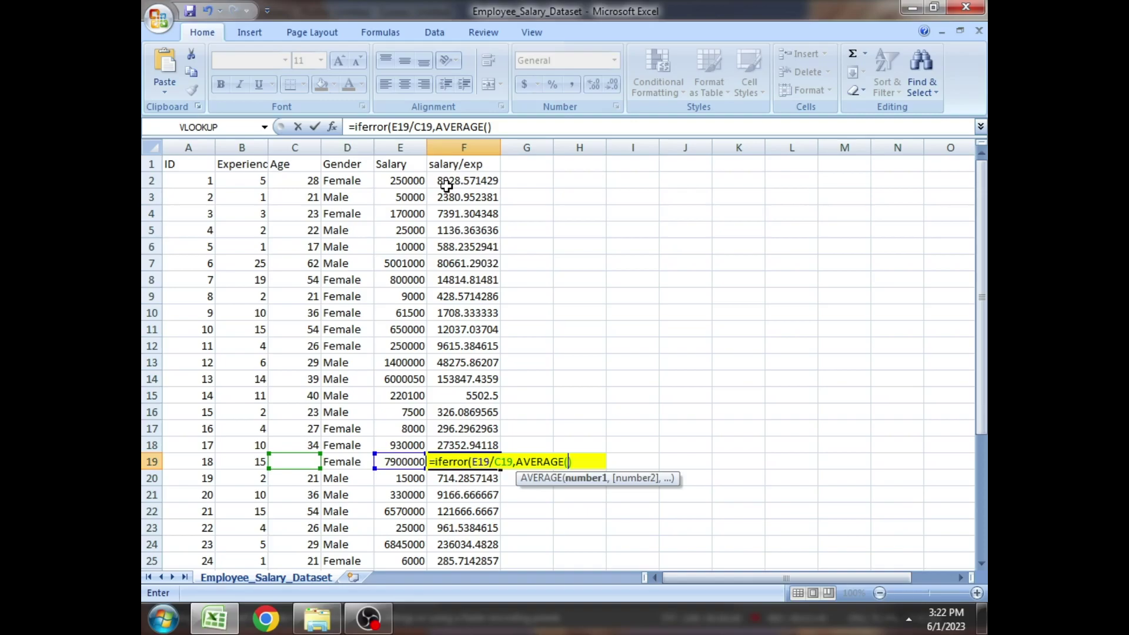
pyautogui.moveTo(447, 186); pyautogui.dragTo(487, 573)
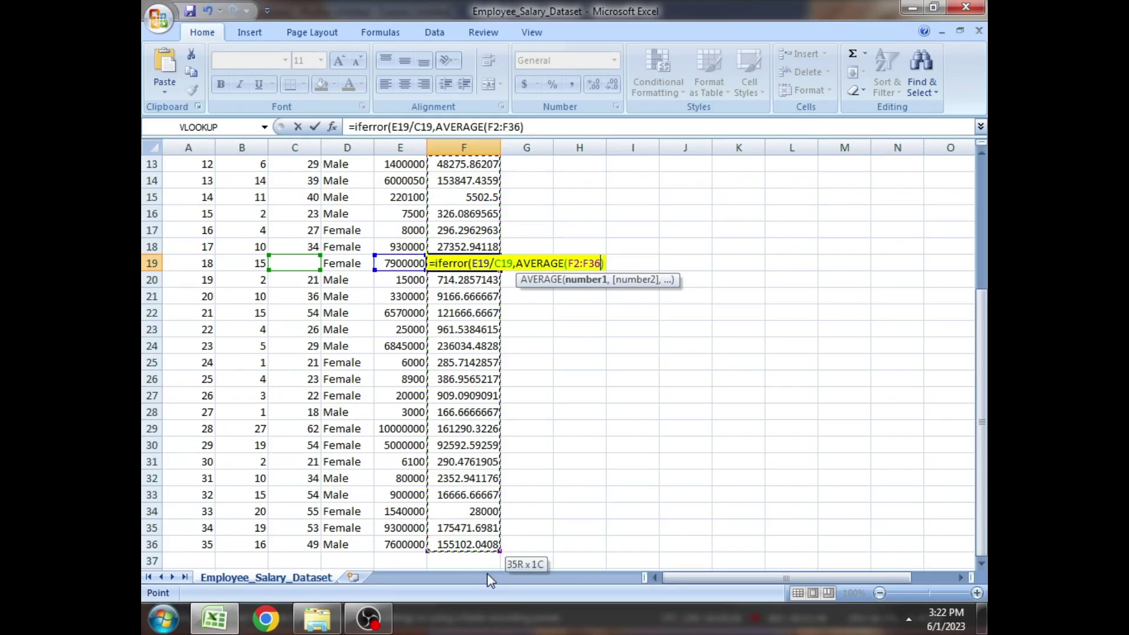
pyautogui.press('Return')
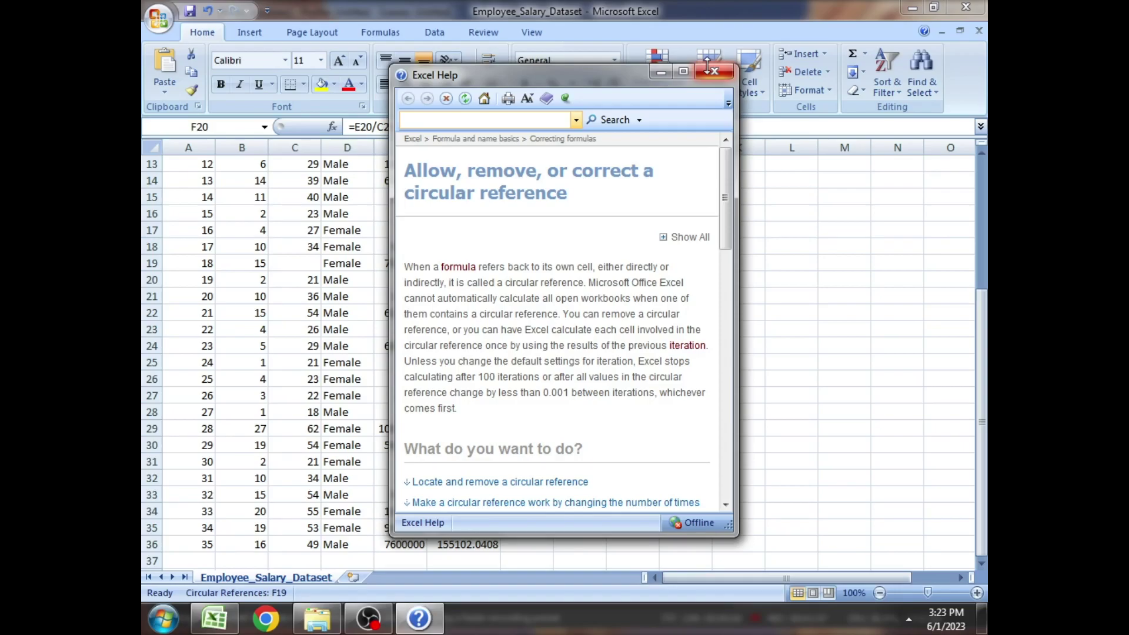
pyautogui.click(711, 71)
# Change the AVERAGE range in F19 so the formula reads =IFERROR(E19/C19,AVERAGE(F20:F31)).
pyautogui.moveTo(464, 280); pyautogui.dragTo(462, 462)
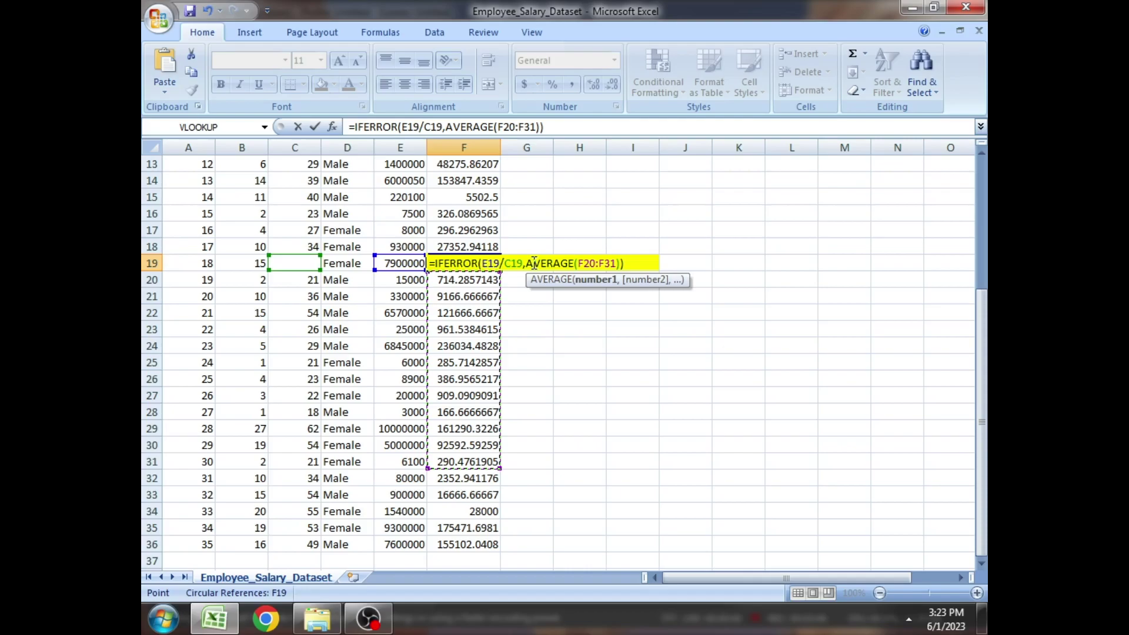
pyautogui.click(621, 262)
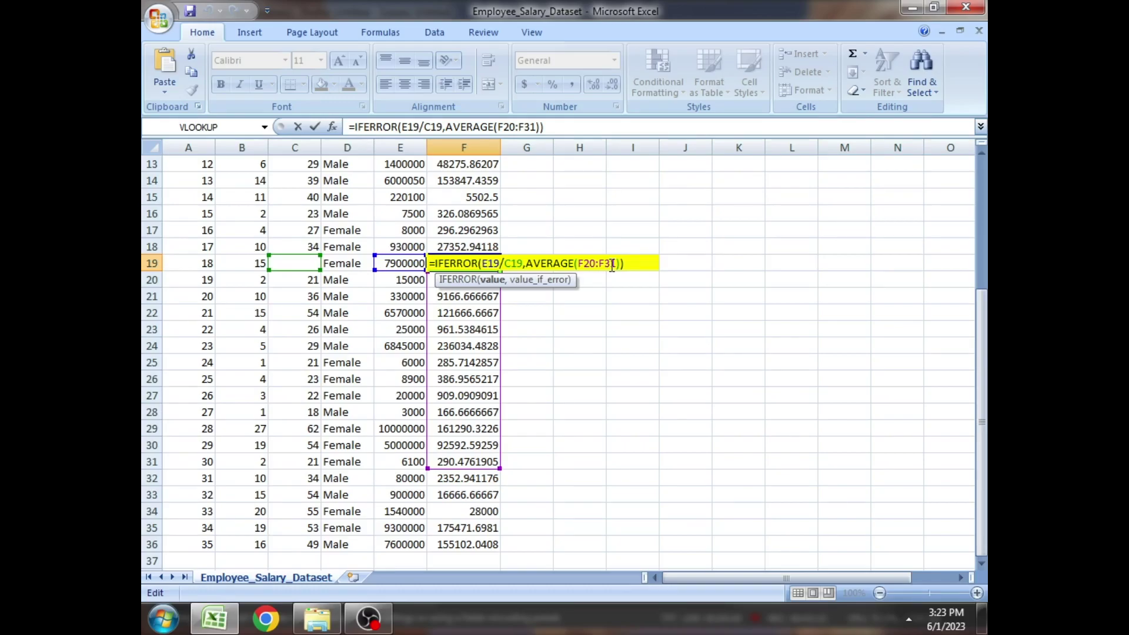
pyautogui.click(611, 266)
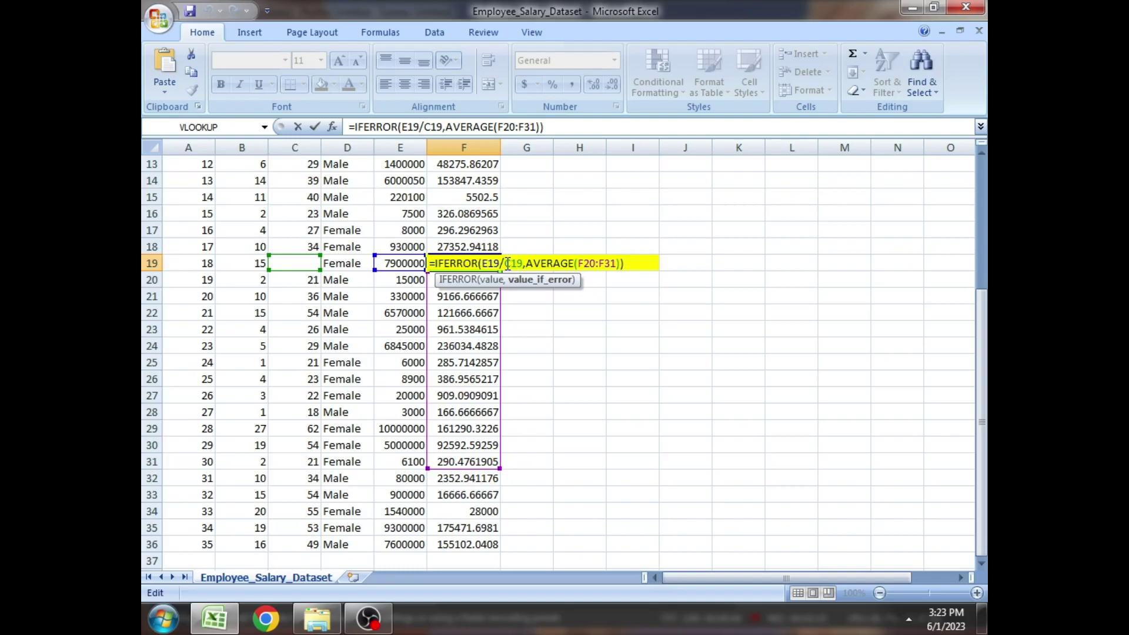
# Start an IF formula in the blank Age cell C19.
pyautogui.scroll(1, 296, 277)
pyautogui.click(295, 277)
pyautogui.write('=')
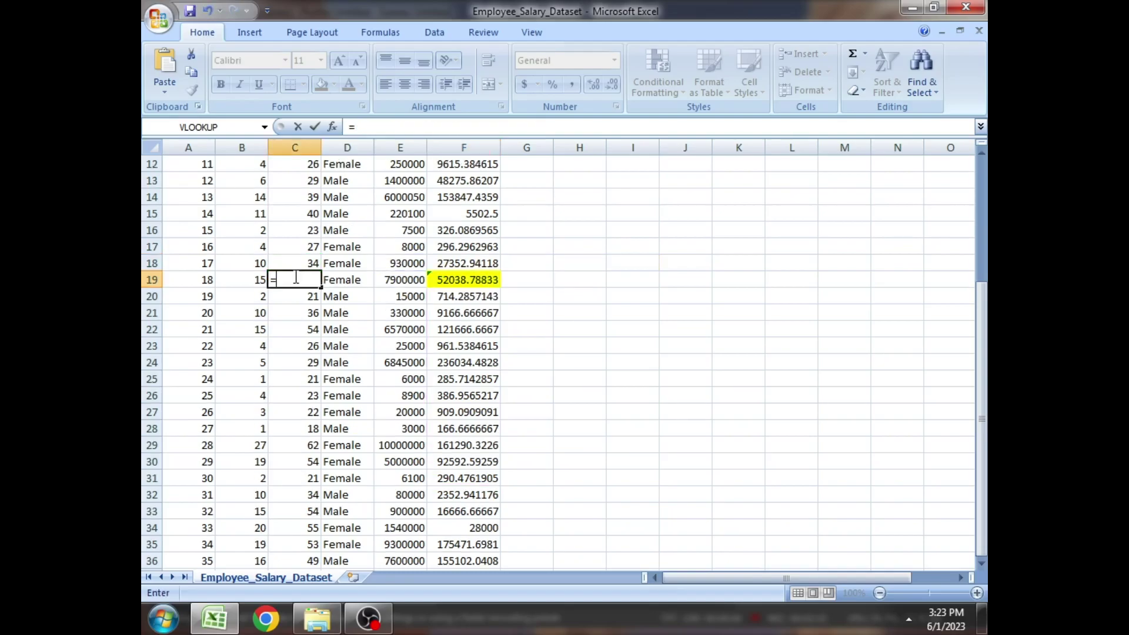
pyautogui.write('if')
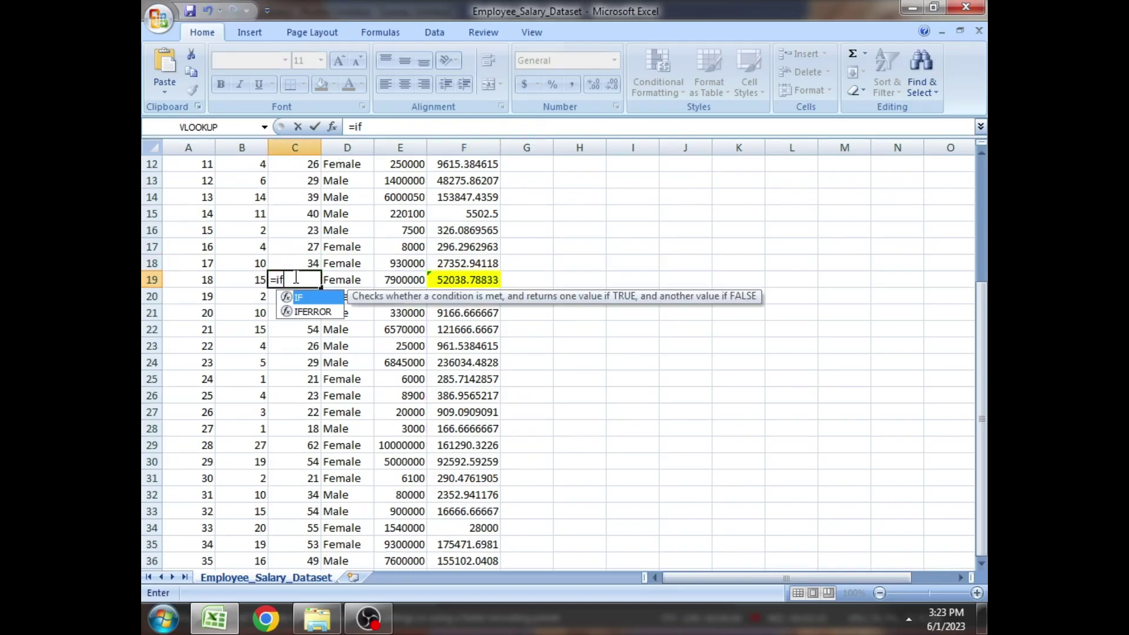